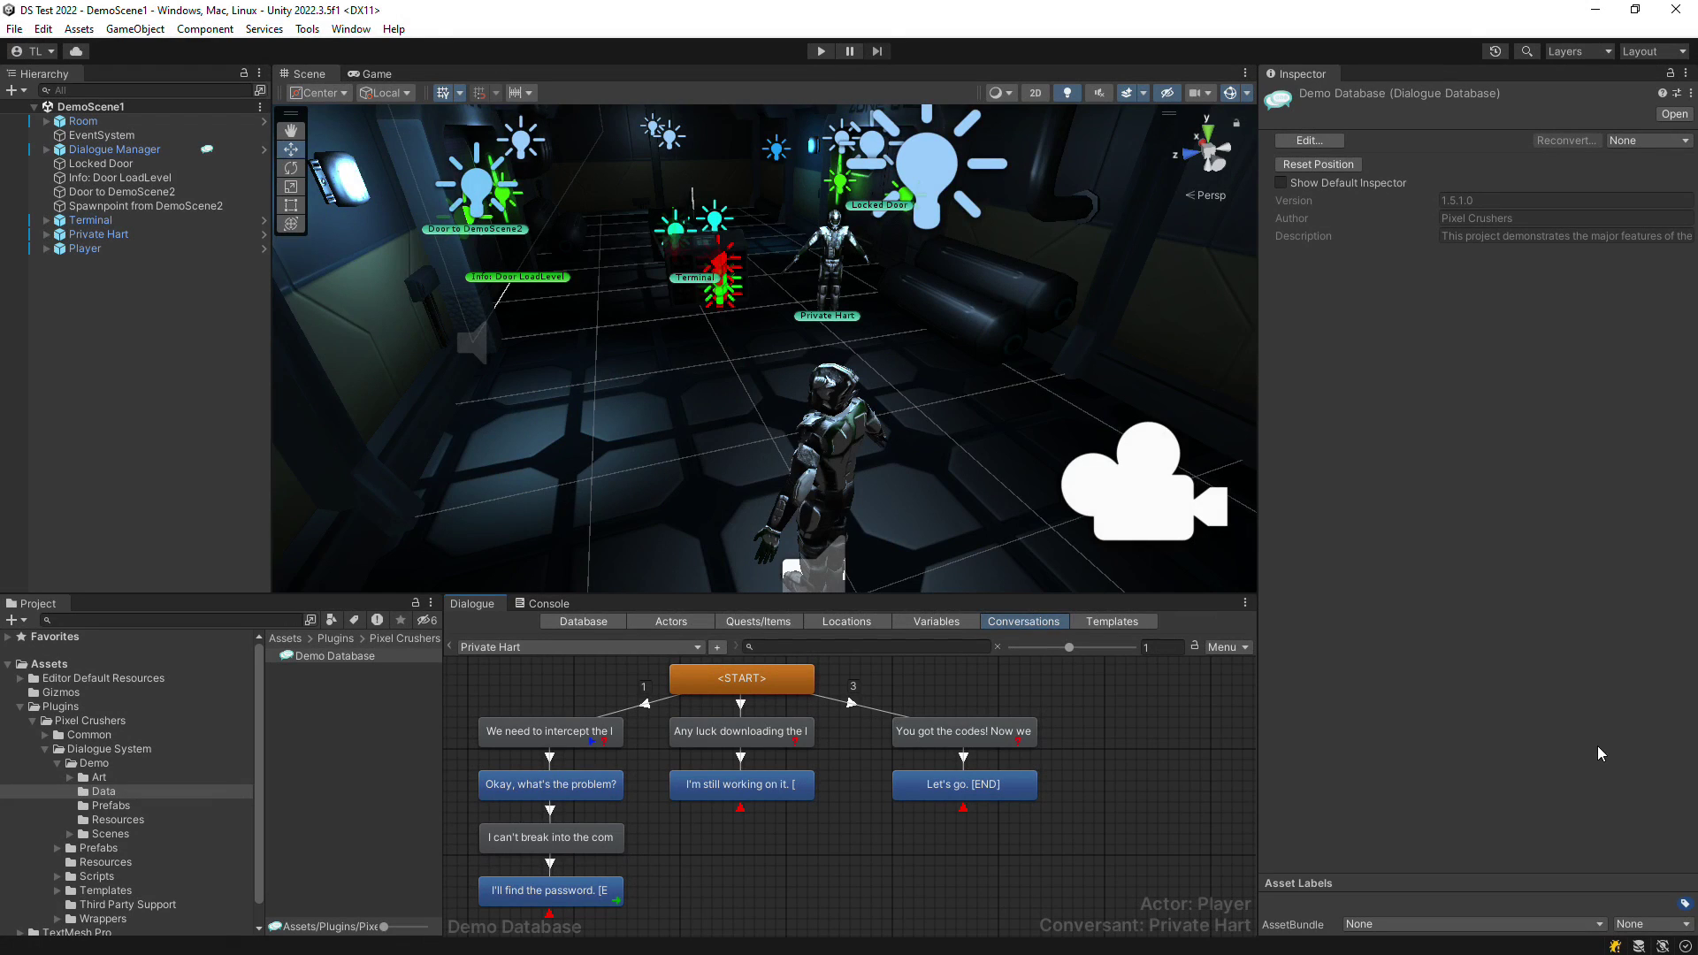
Step: Play the demo, talk to Private Hart and reply 'Okay, what's the problem?'
key("ctrl+p")
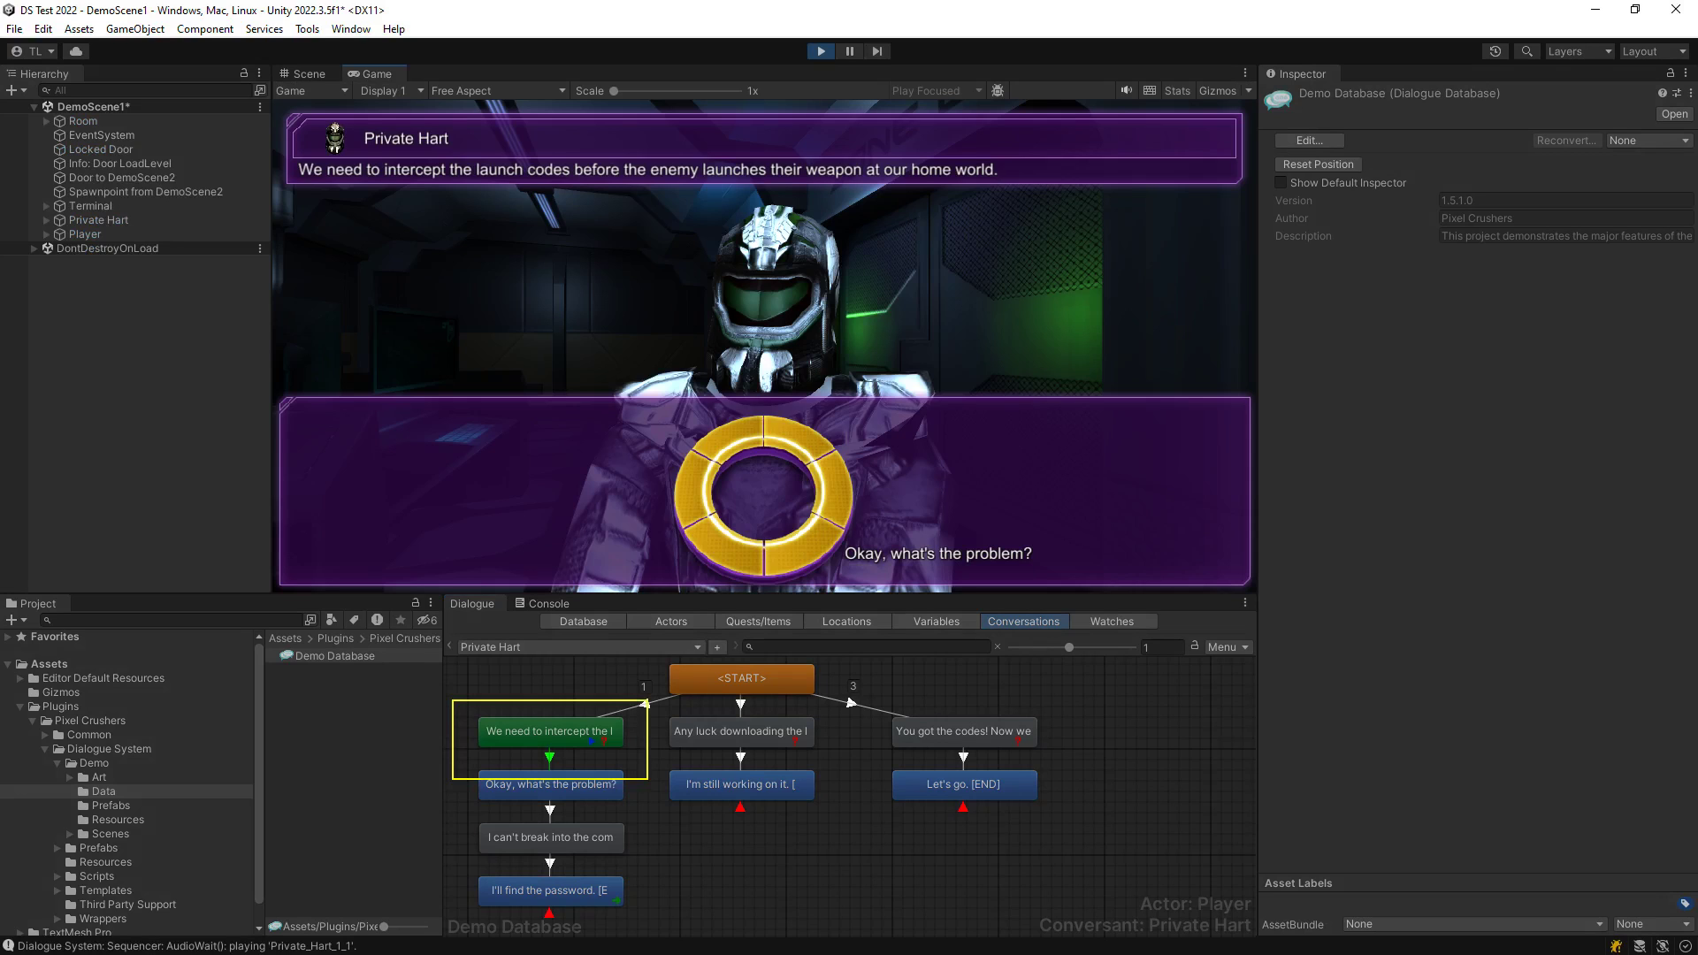
key("Escape")
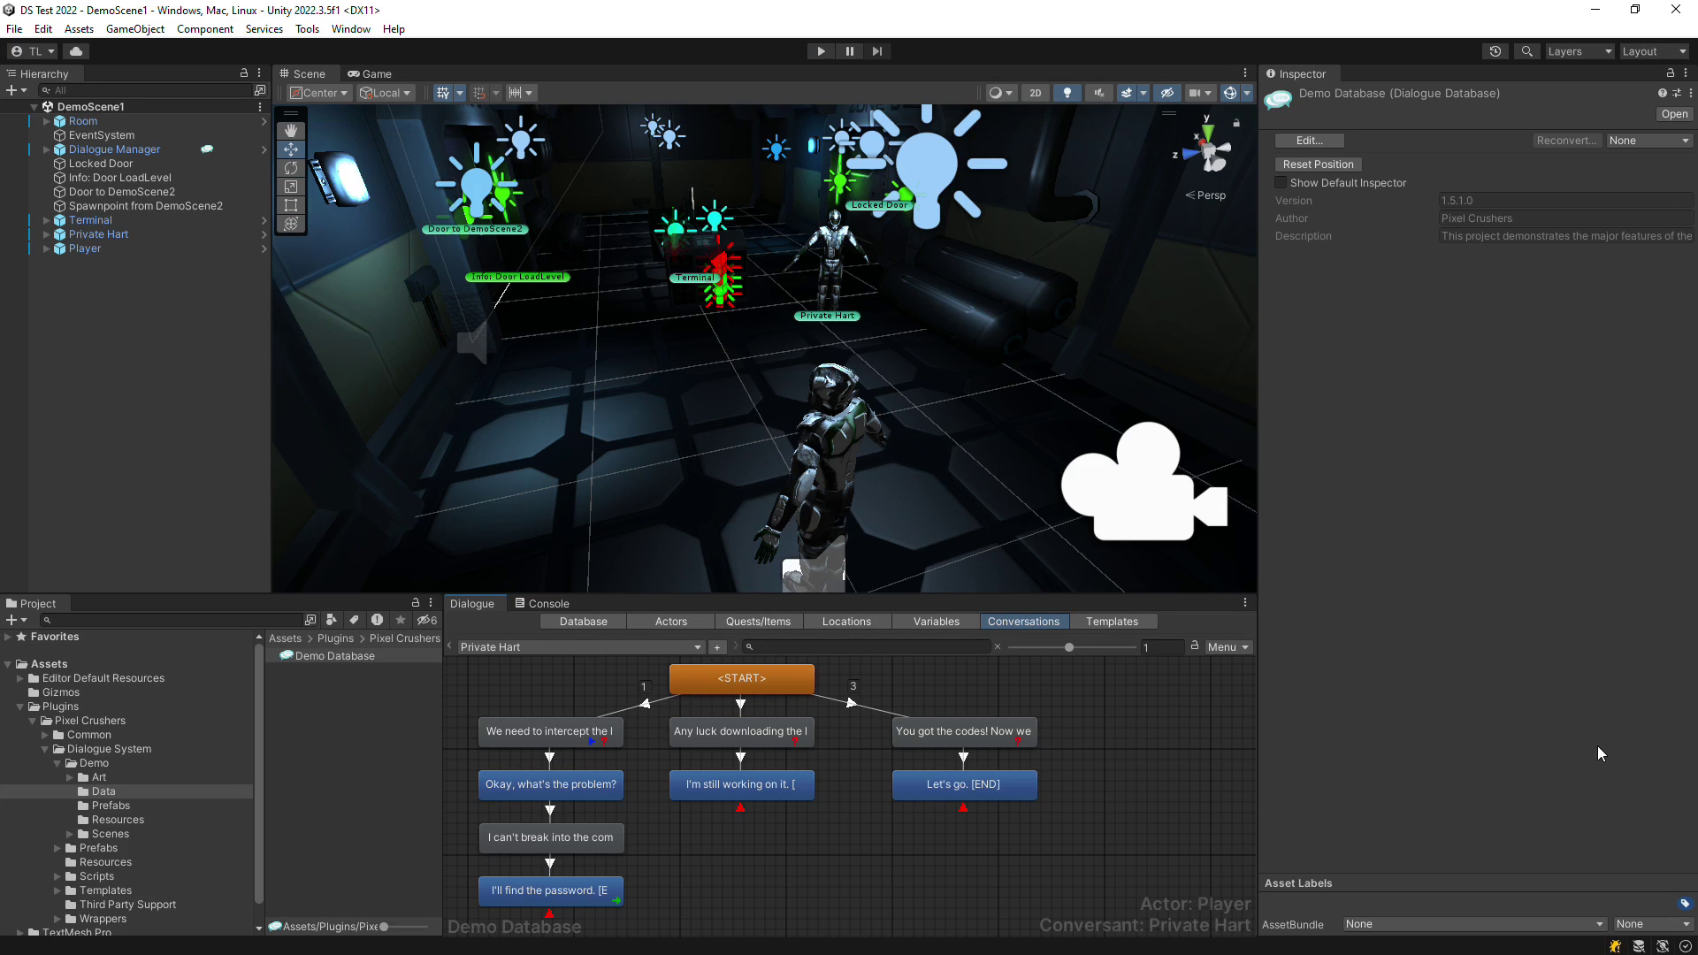
left_click(821, 50)
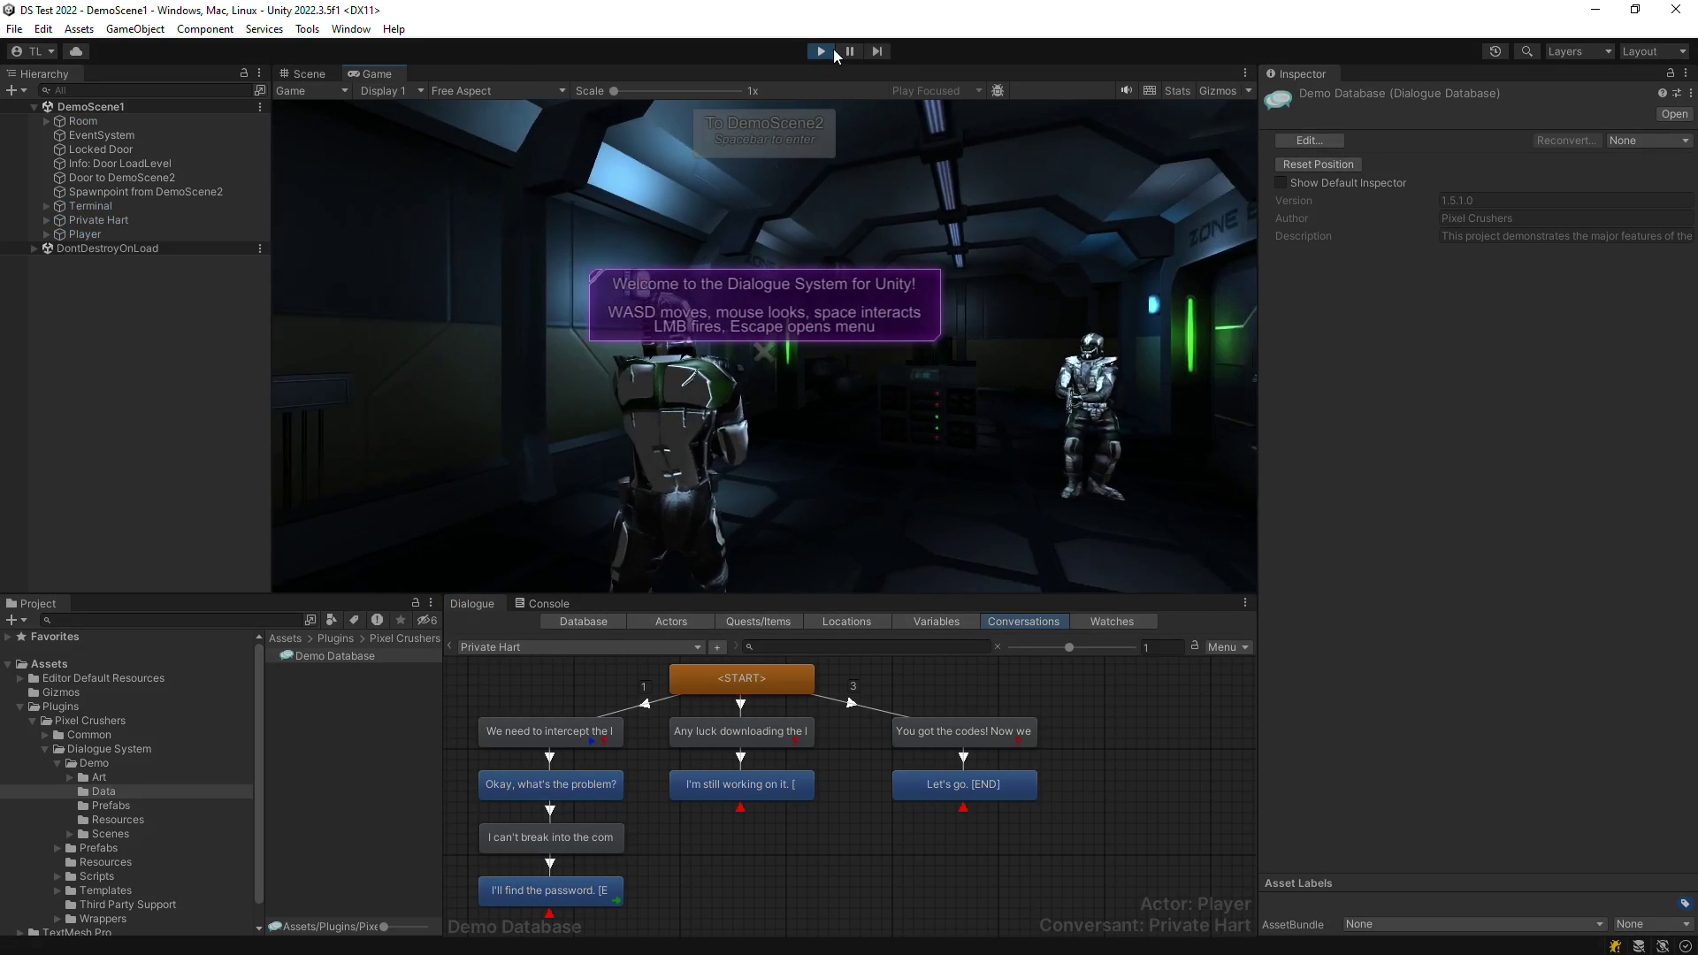
key("space")
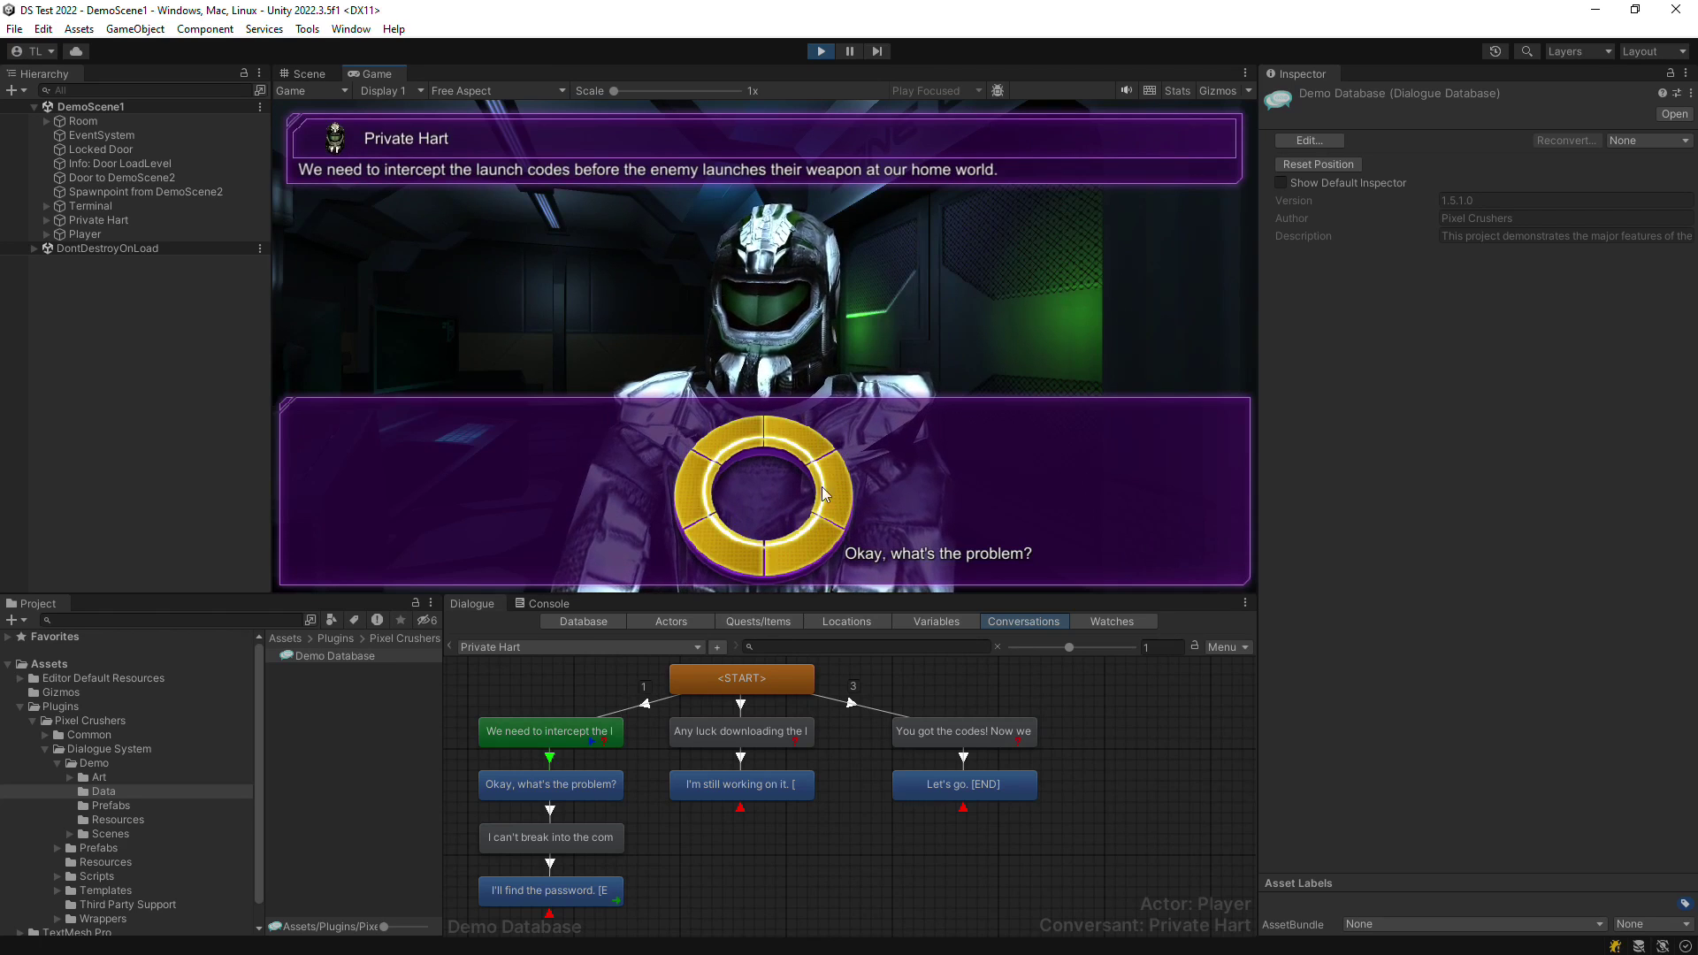
left_click(835, 557)
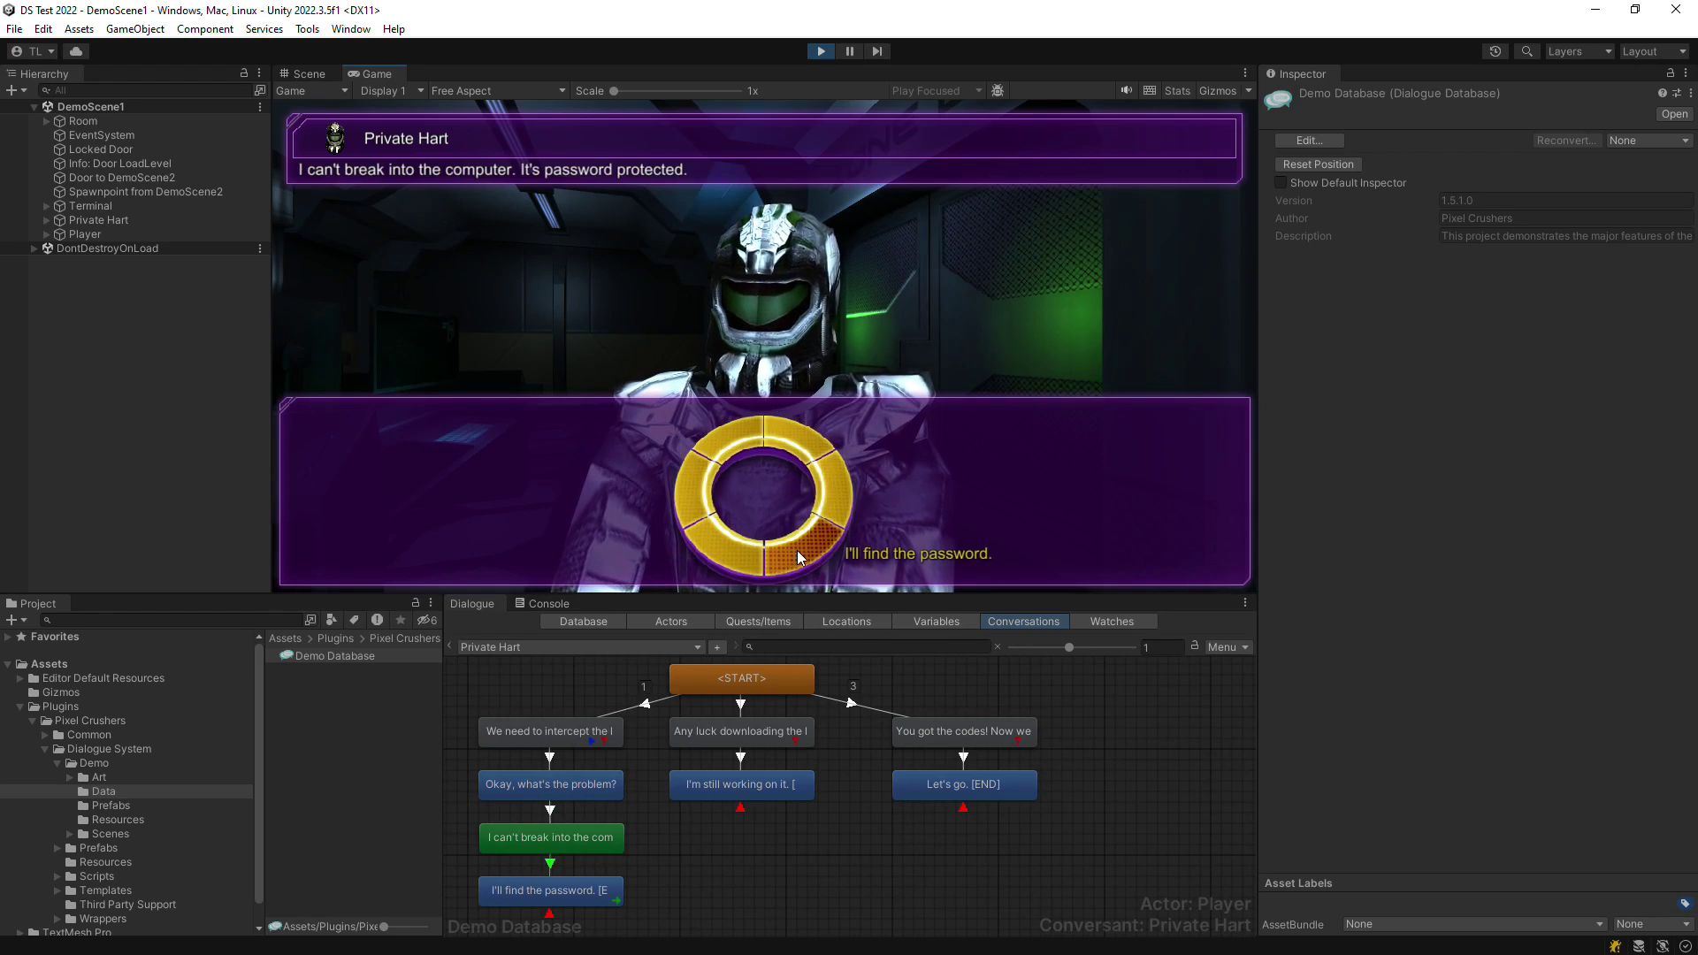
Step: In the Watches tab, add watches for all runtime variables and all quests
left_click(1137, 623)
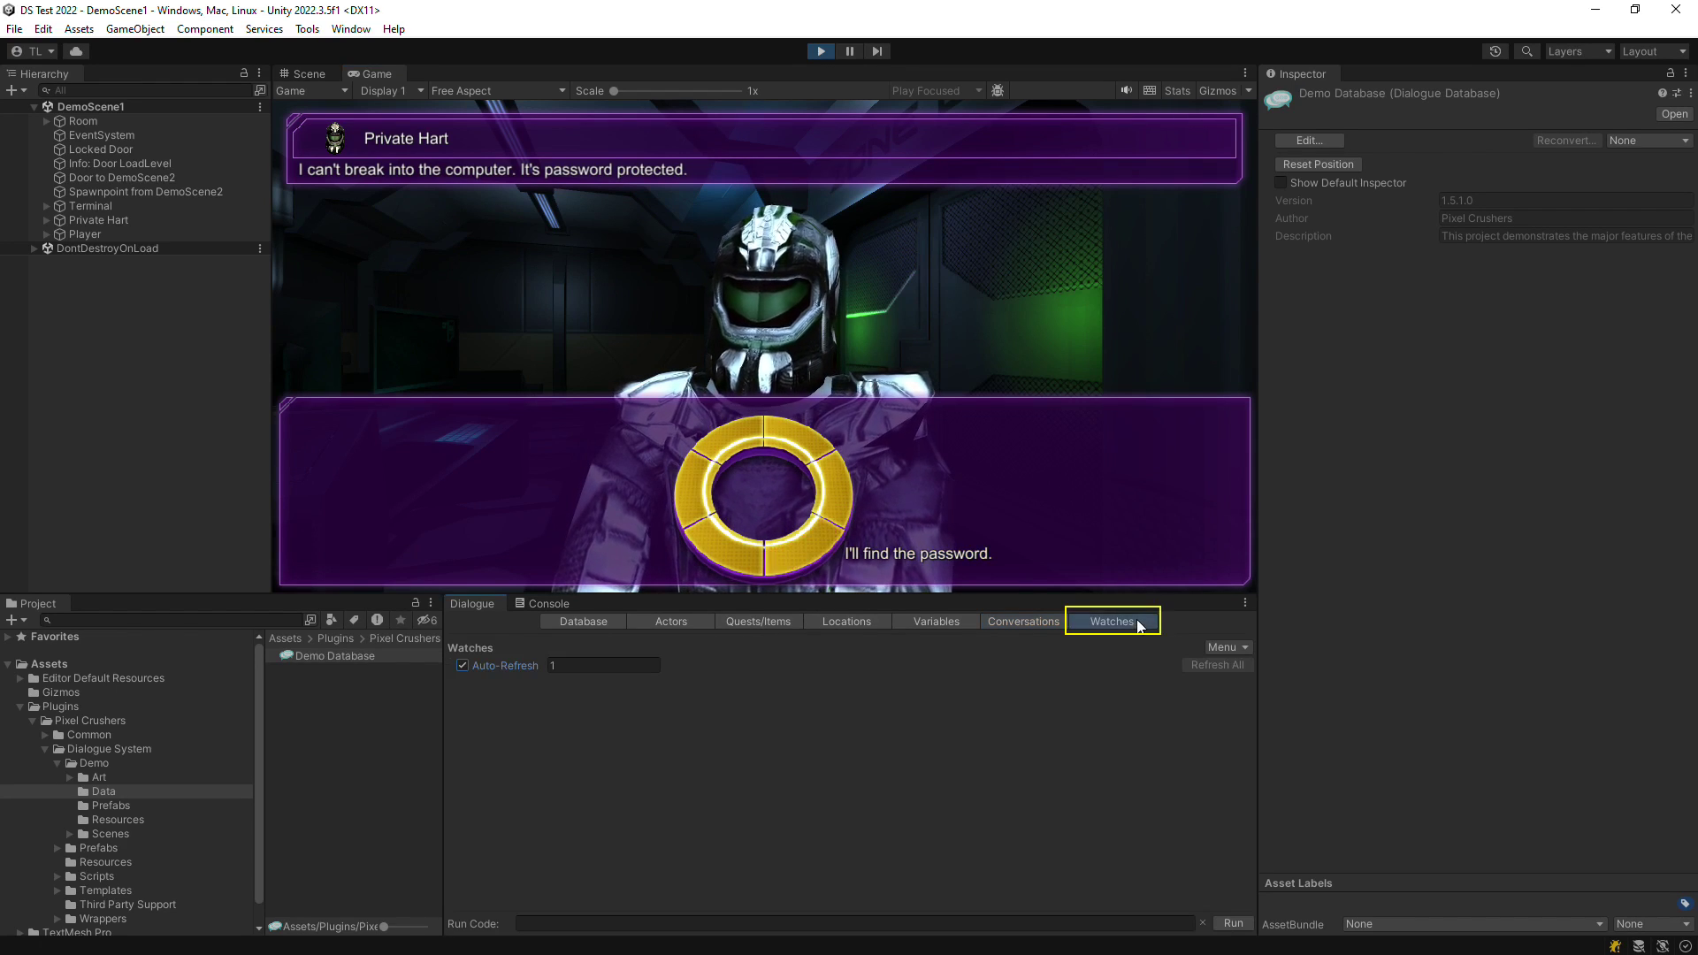
left_click(1230, 646)
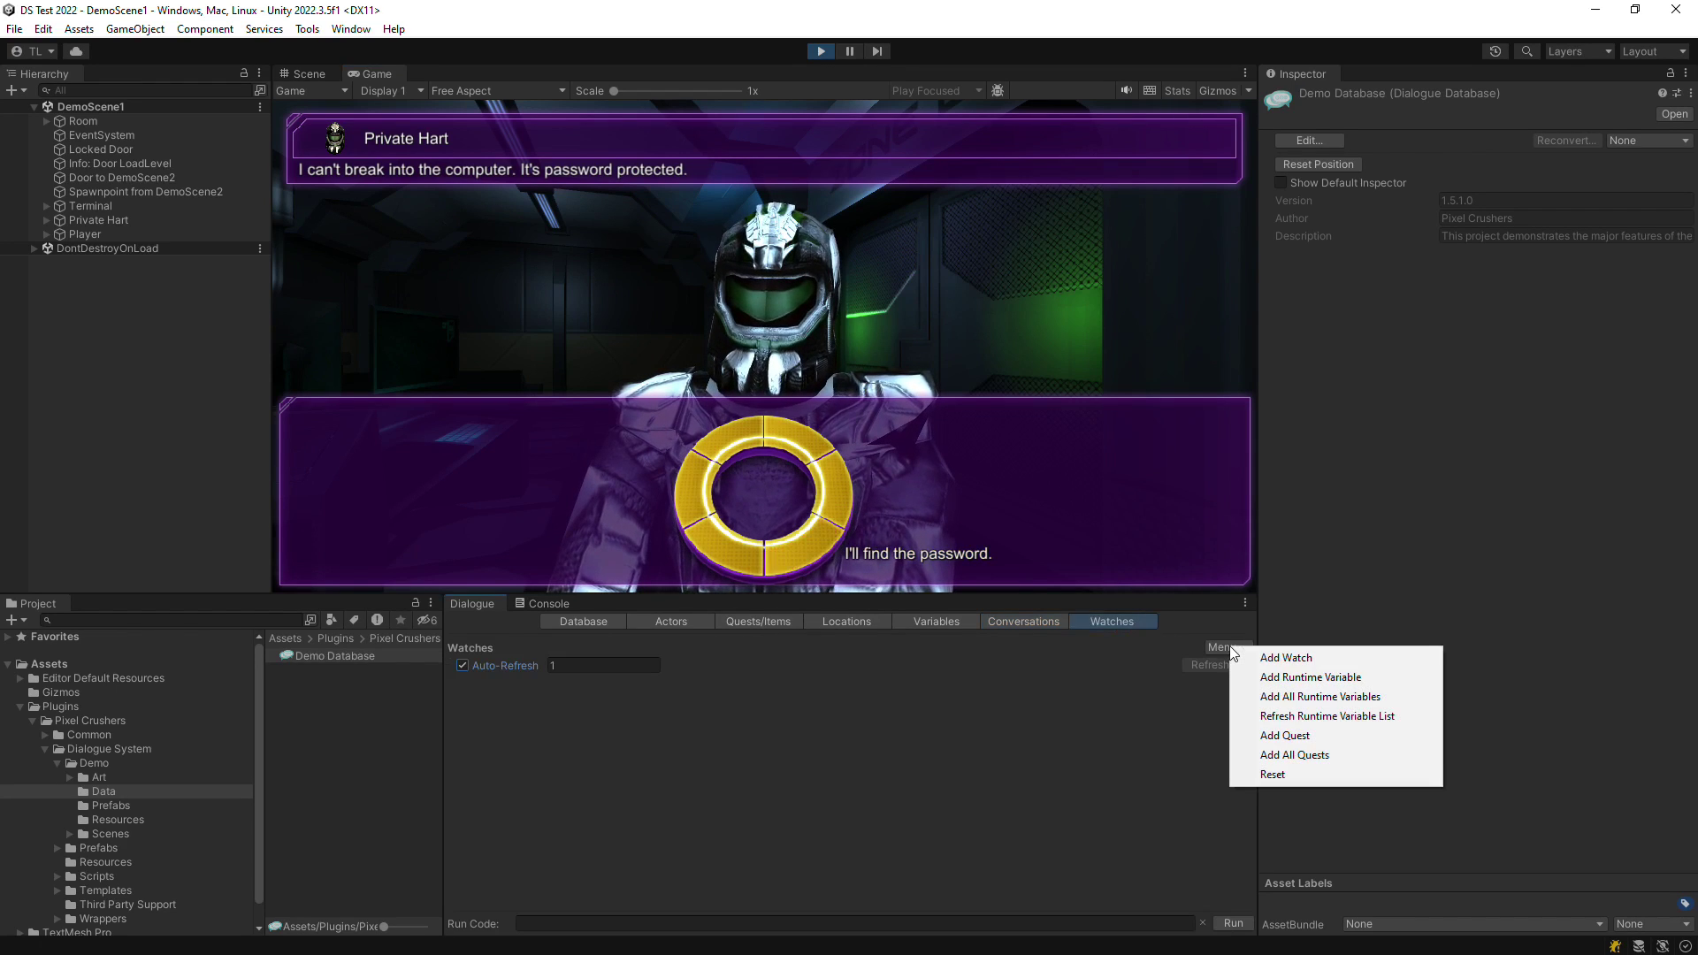
left_click(1287, 697)
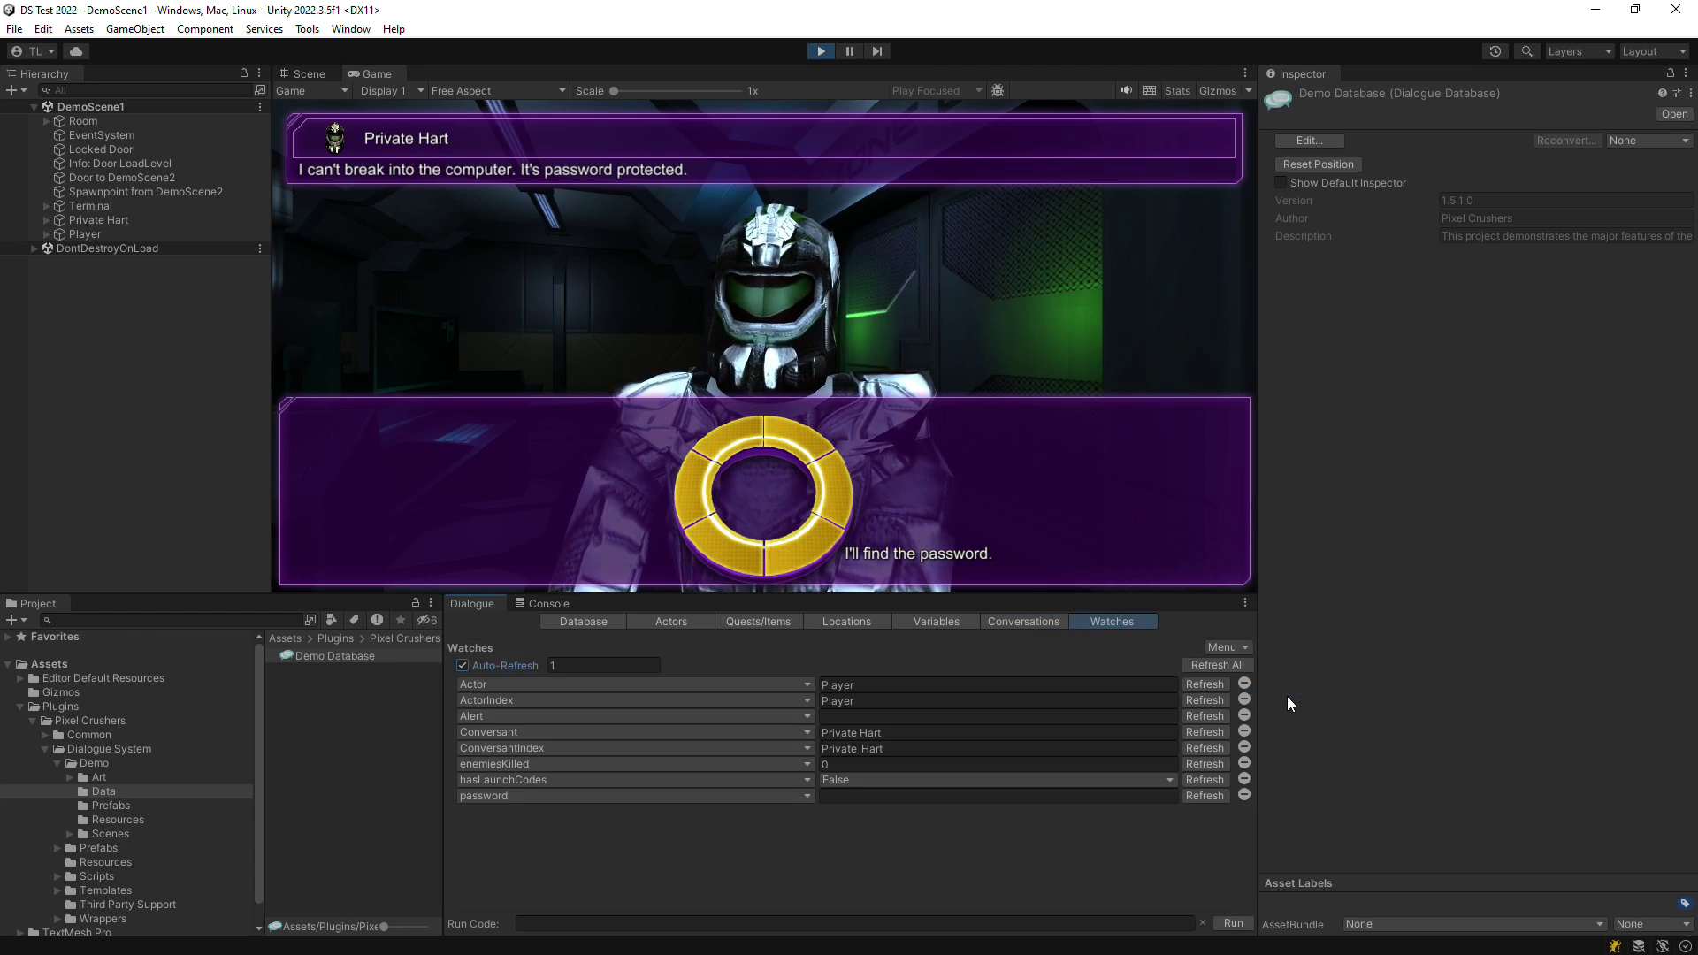
left_click(1230, 647)
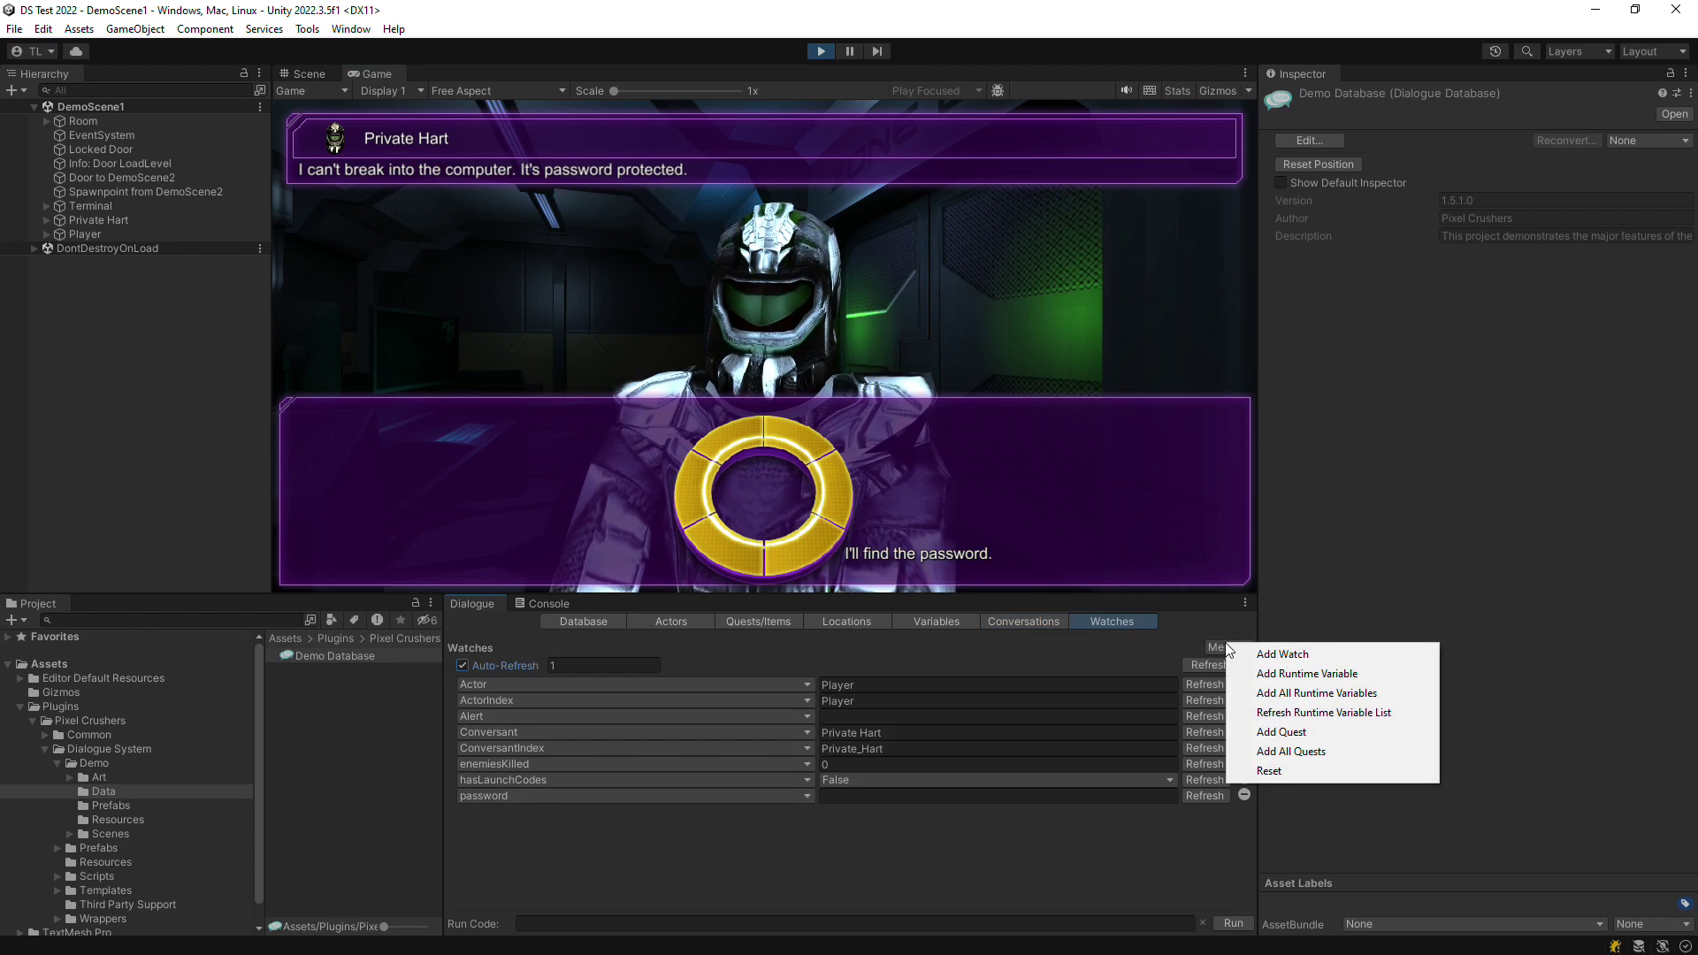
left_click(1279, 751)
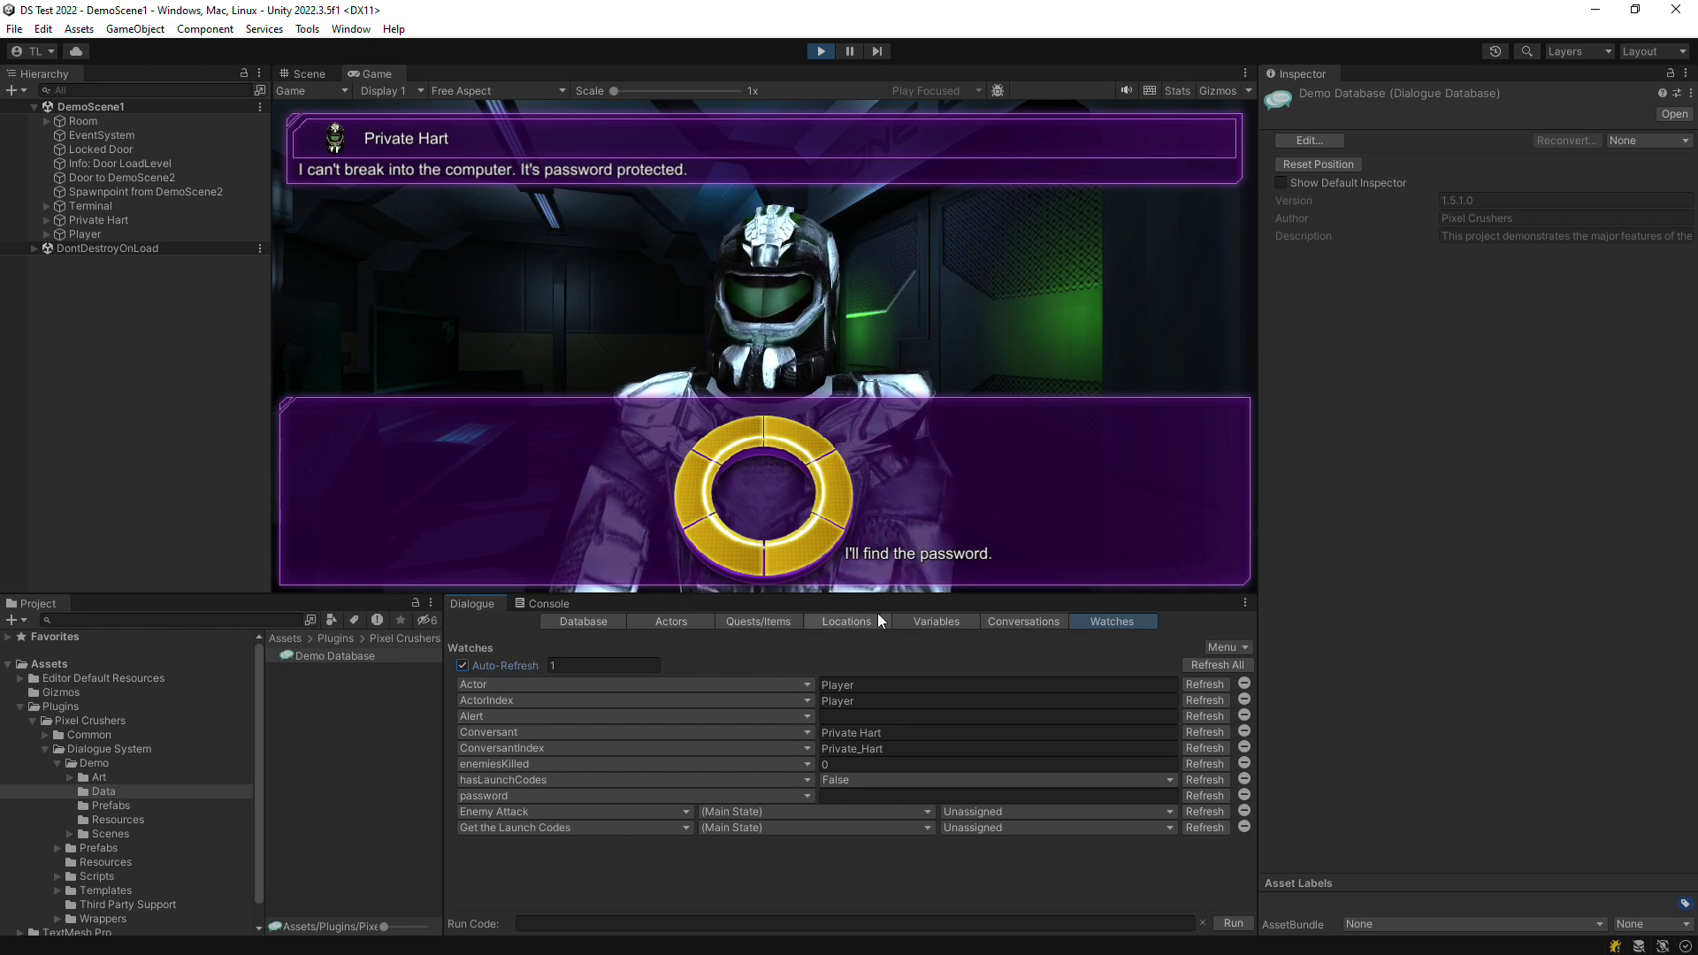
Step: Reply 'I'll find the password', open the Dialogue System Variable Viewer, then resume talking to Hart
left_click(805, 538)
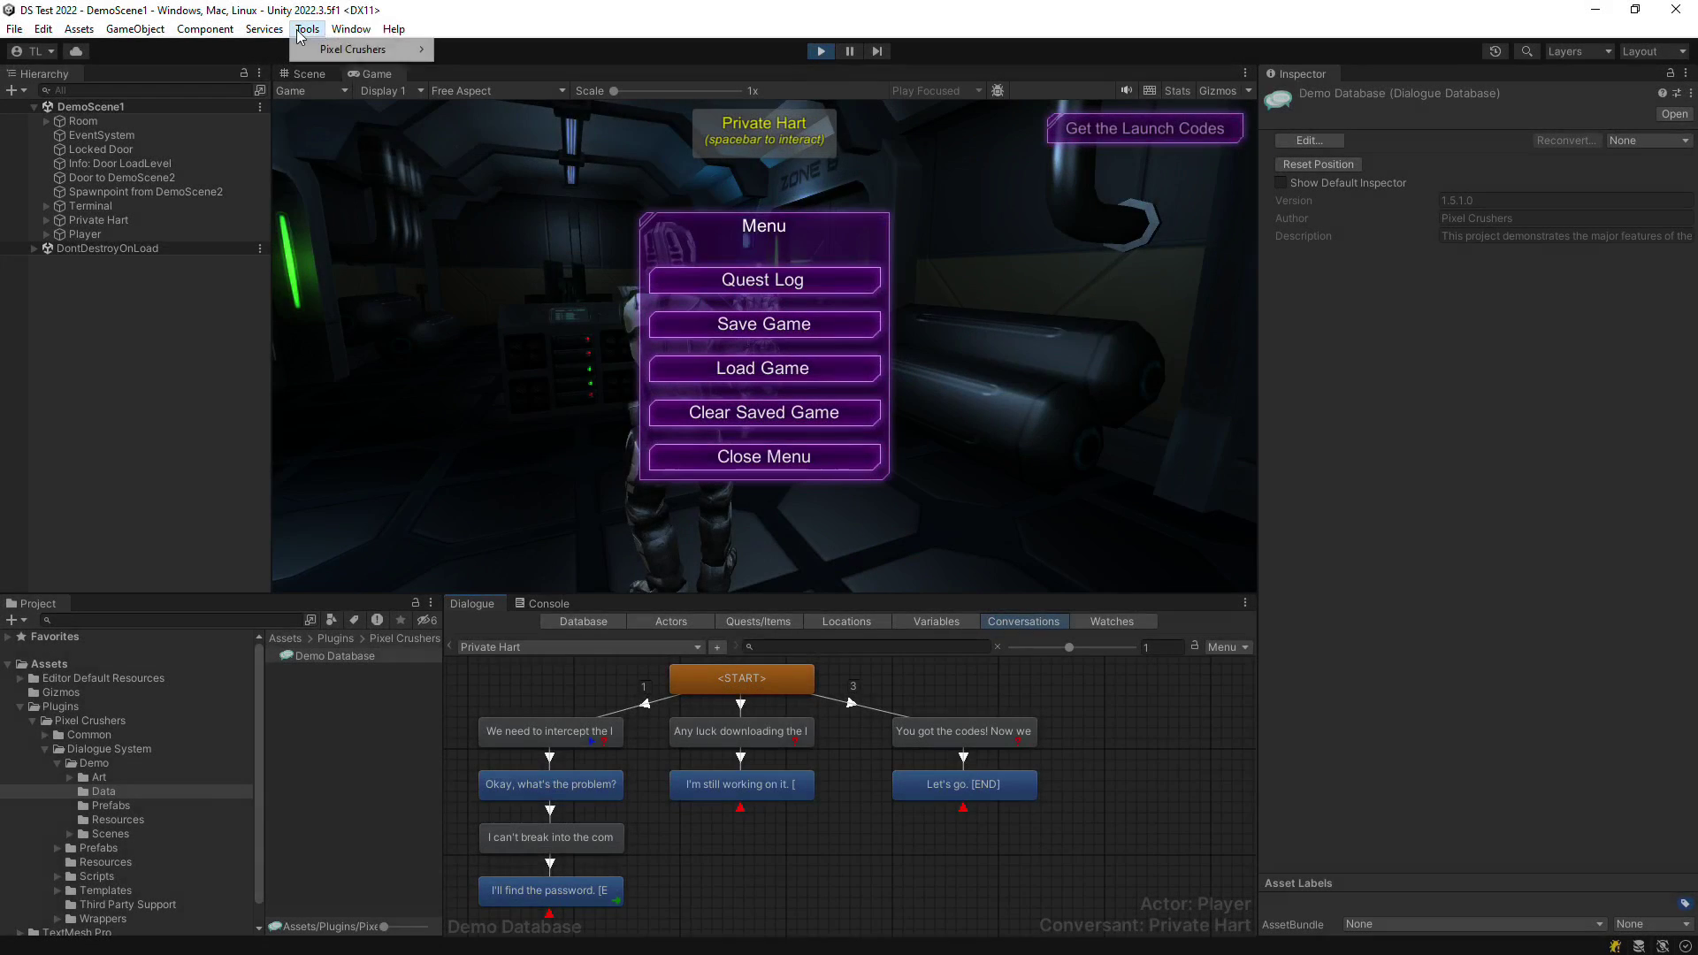
left_click(307, 29)
mouse_move(371, 50)
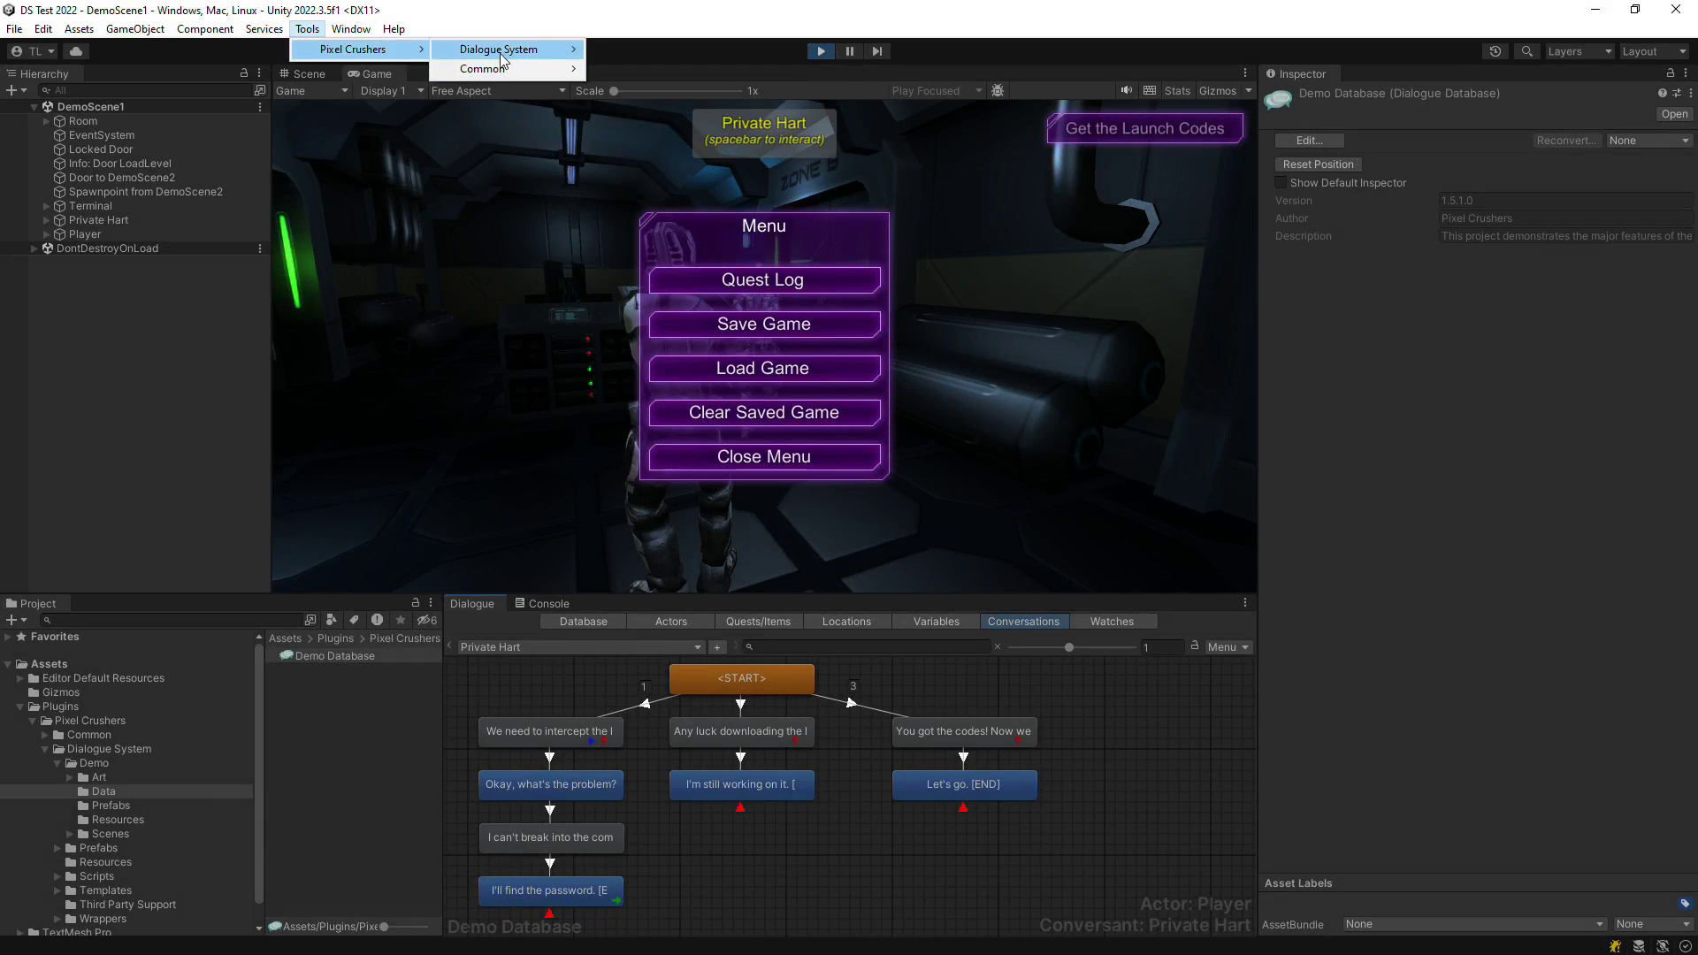
mouse_move(502, 55)
mouse_move(622, 69)
left_click(778, 73)
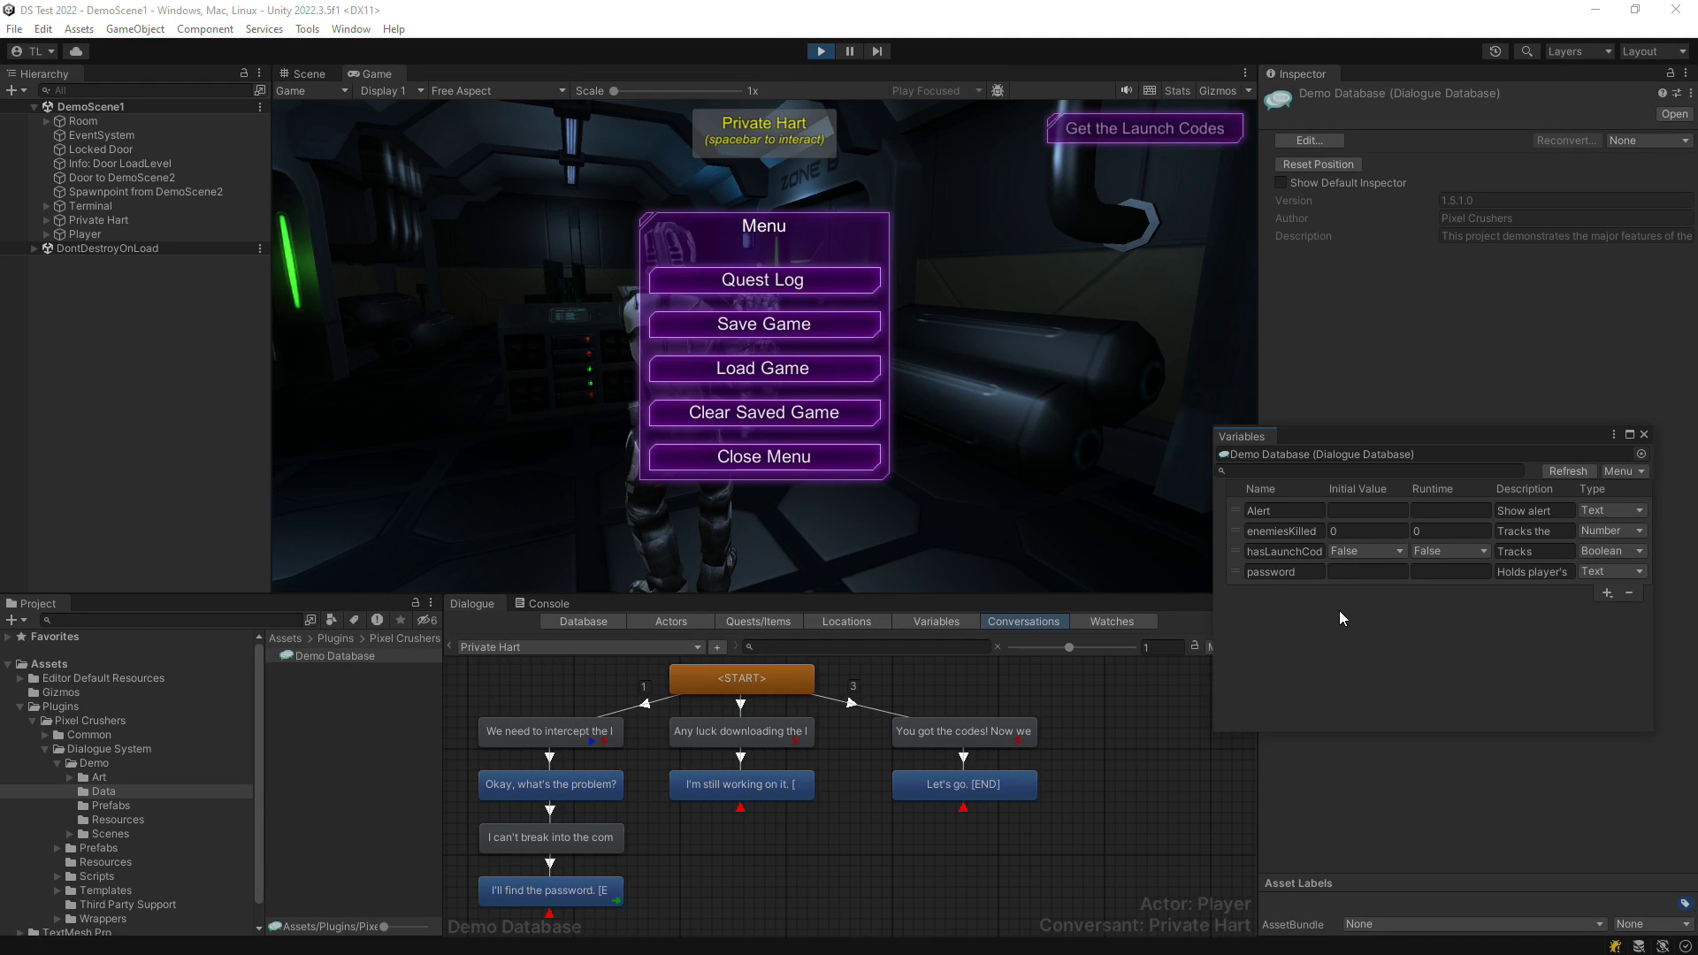
left_click(860, 458)
key("space")
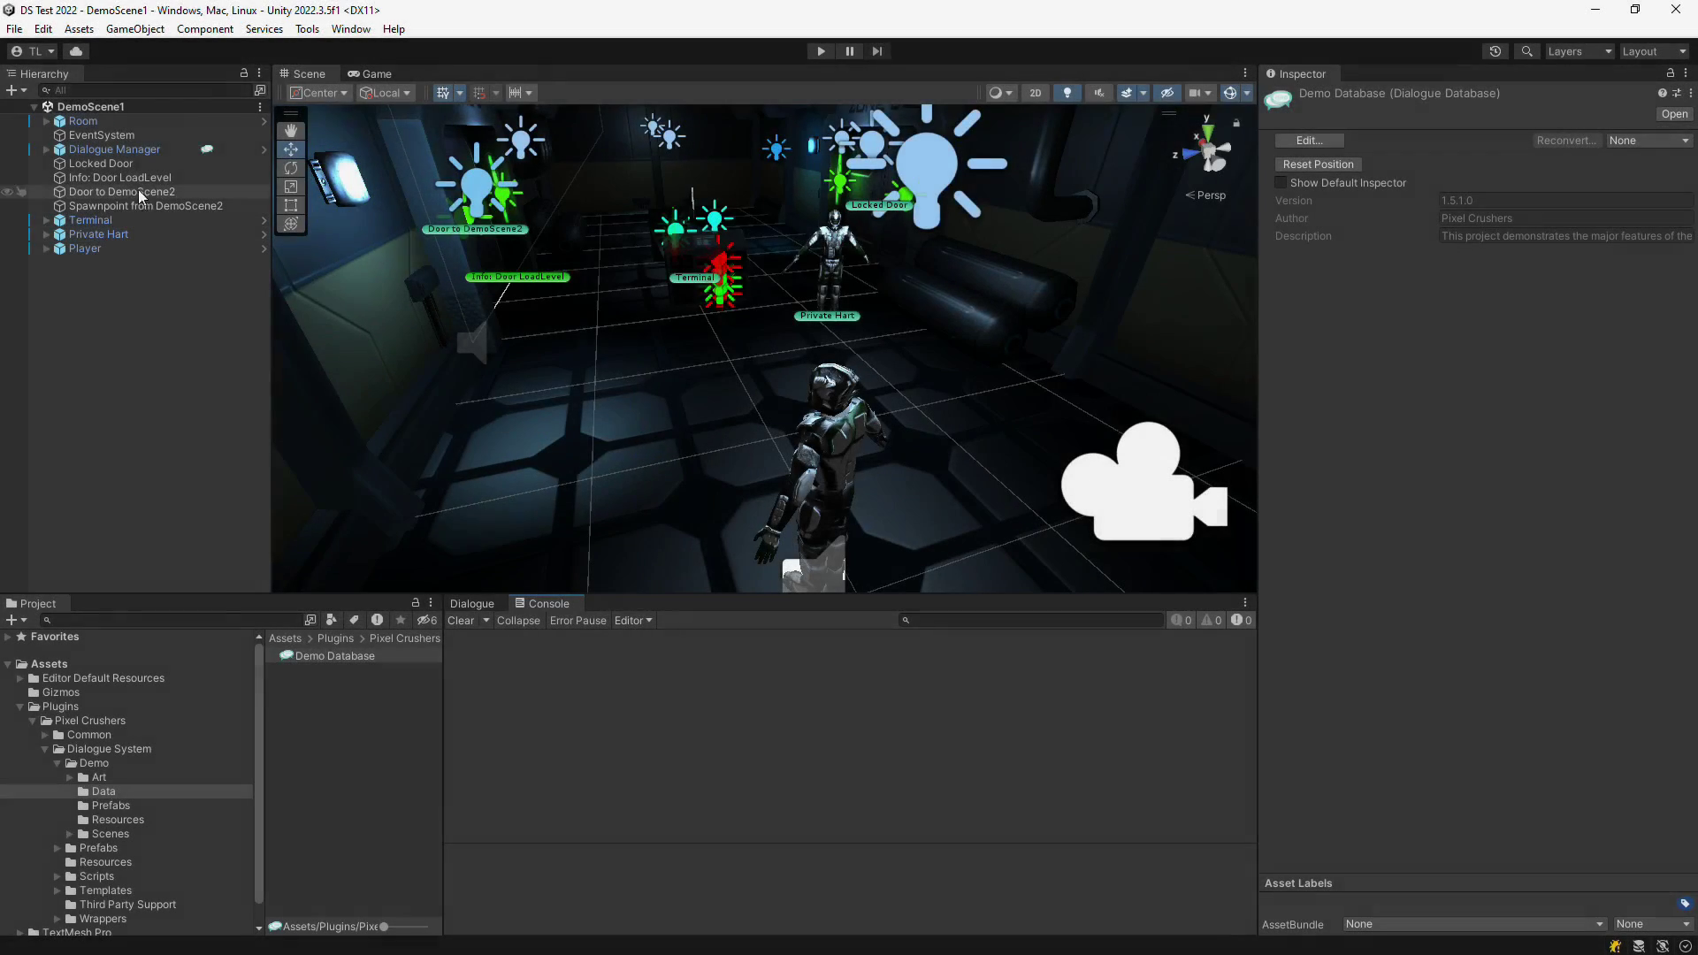
Step: Set the Dialogue Manager's Debug Level to Info in the Inspector
left_click(114, 147)
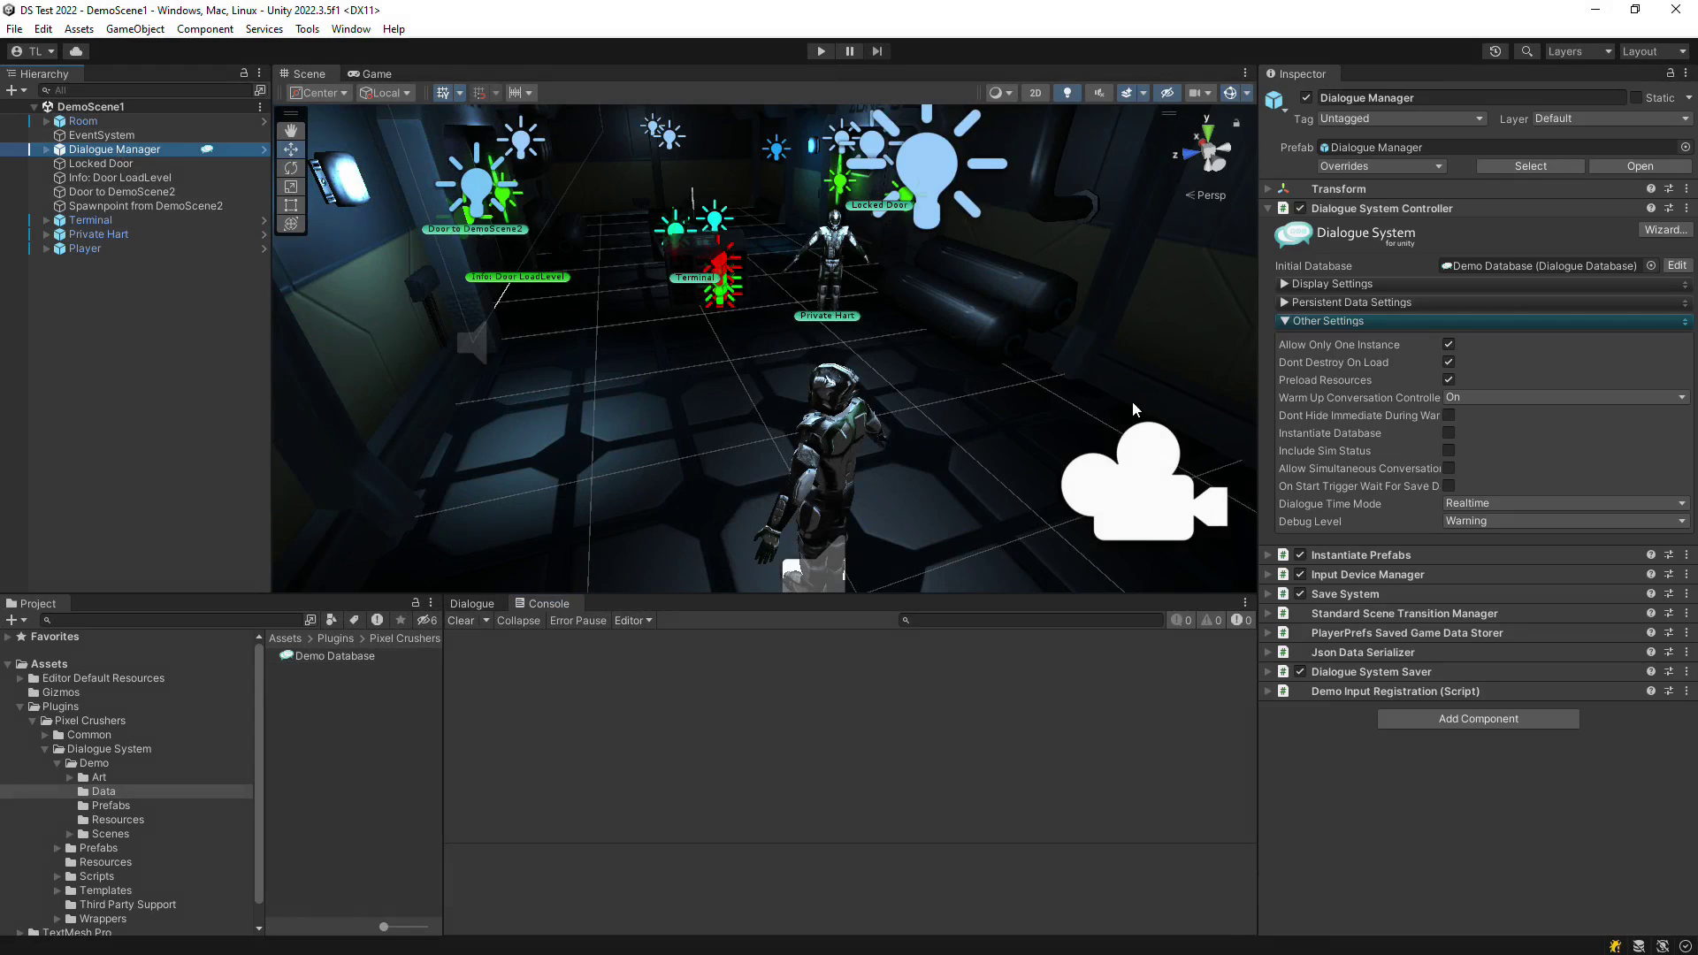
left_click(1461, 518)
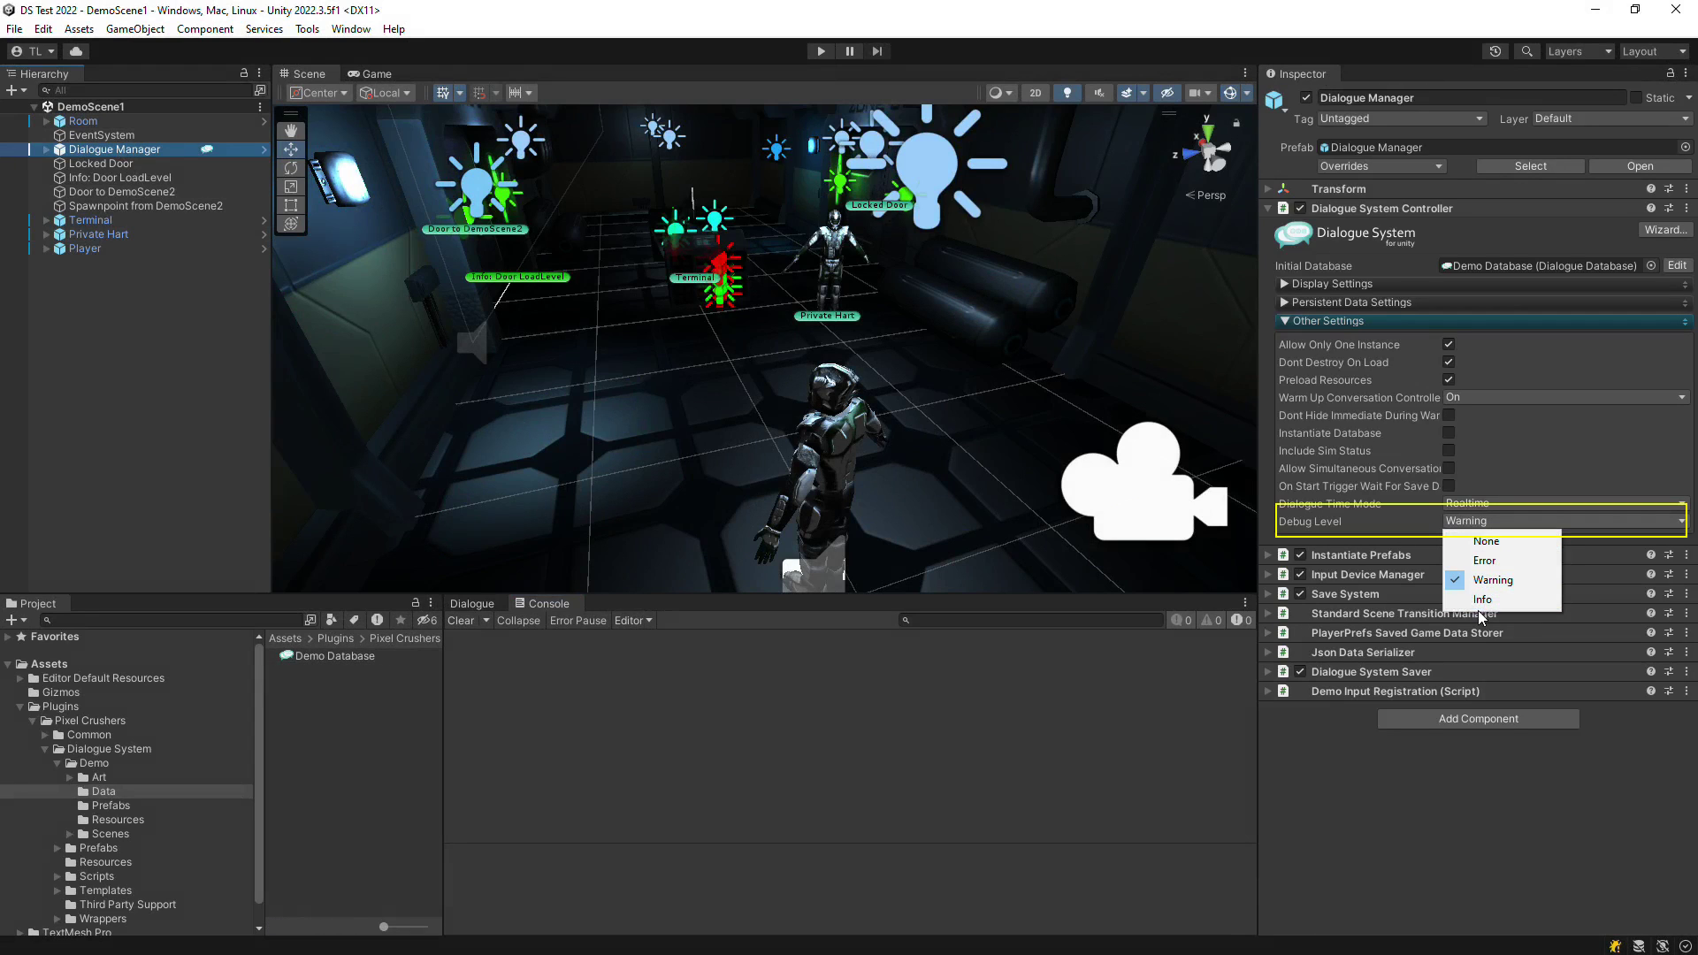
left_click(1481, 601)
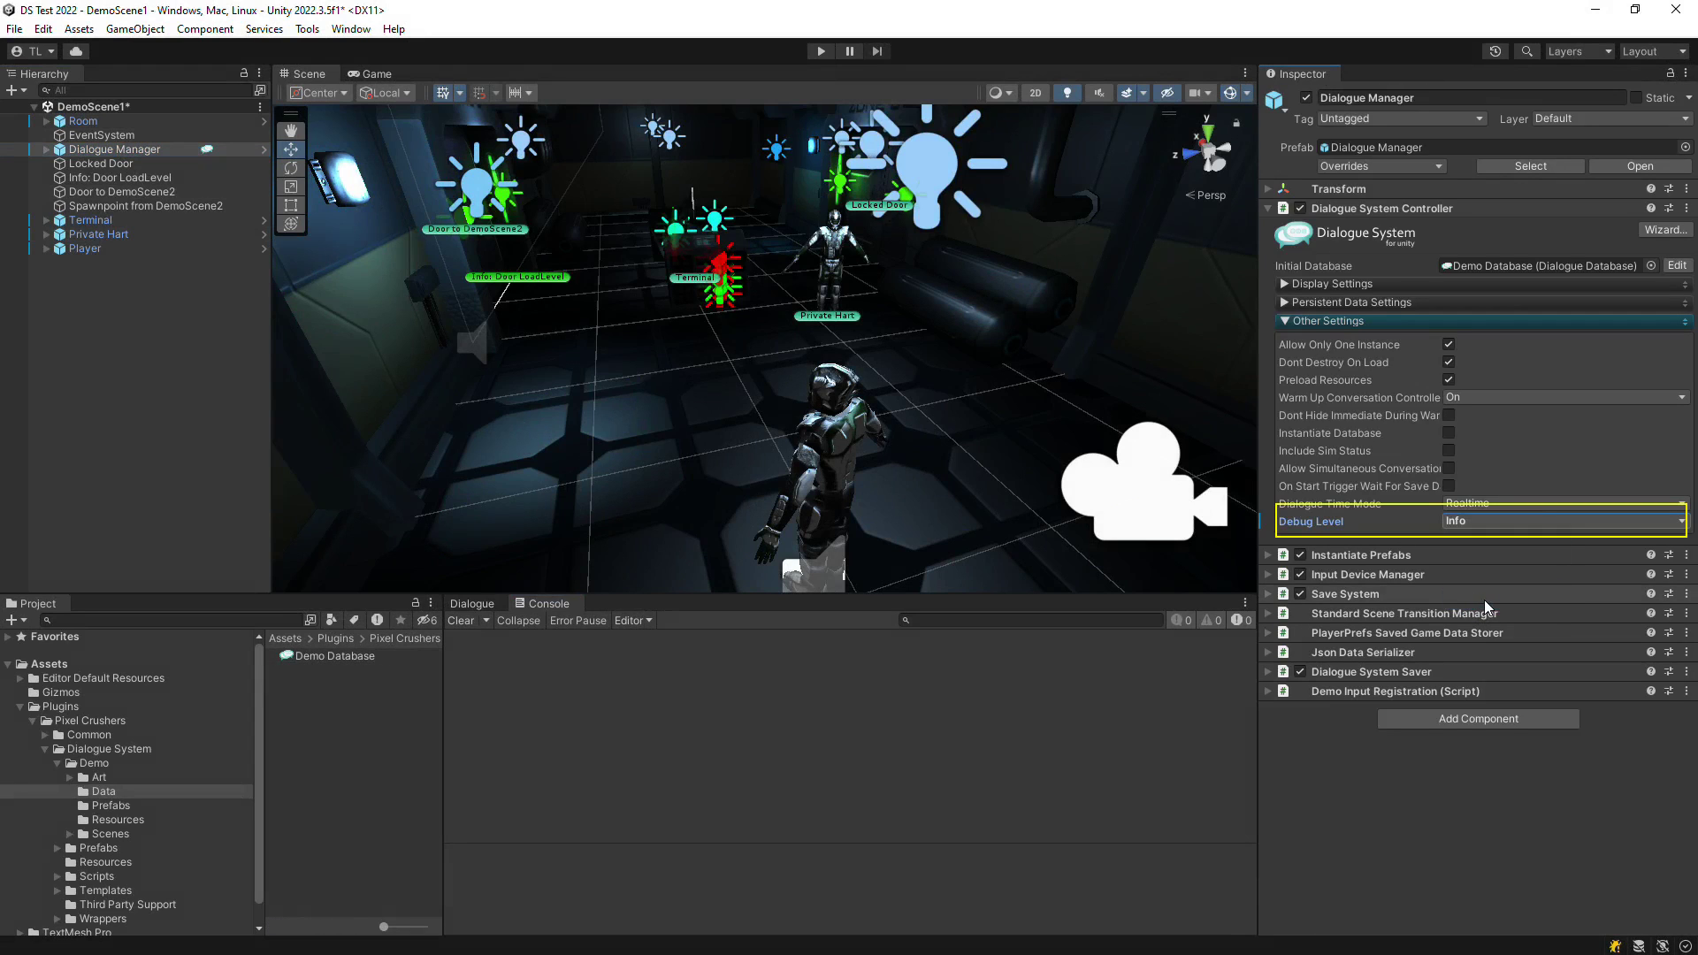
Step: Enter Play mode, walk up to Private Hart and start the launch-codes conversation
left_click(822, 52)
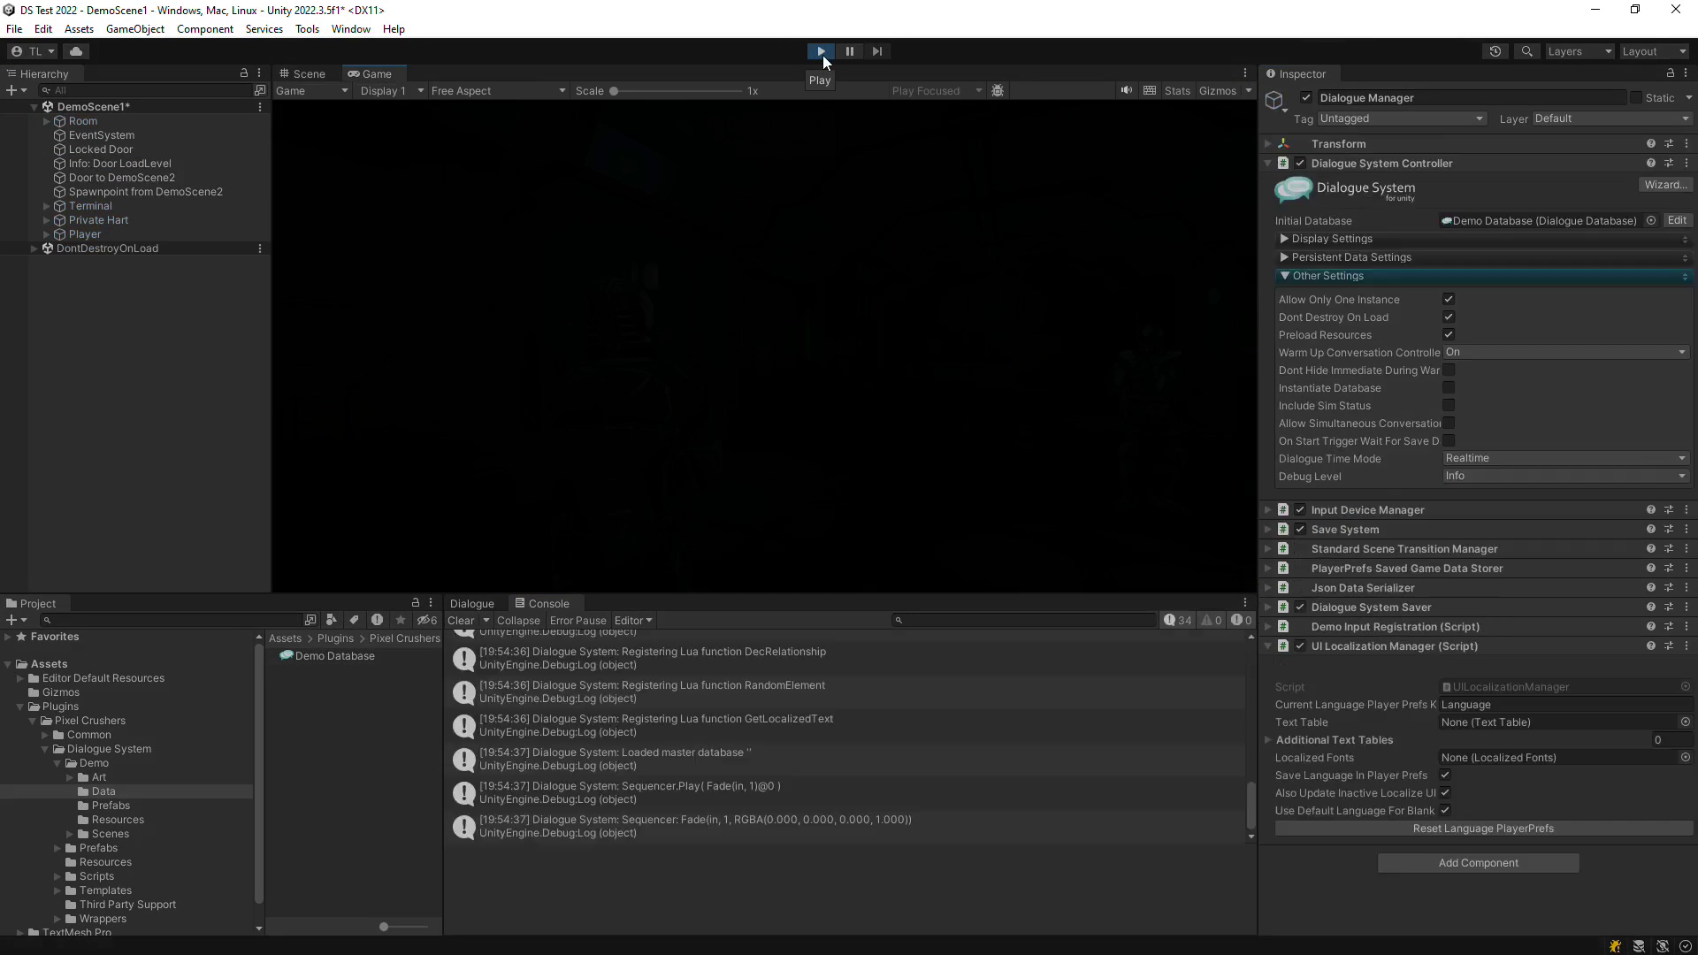
key("w")
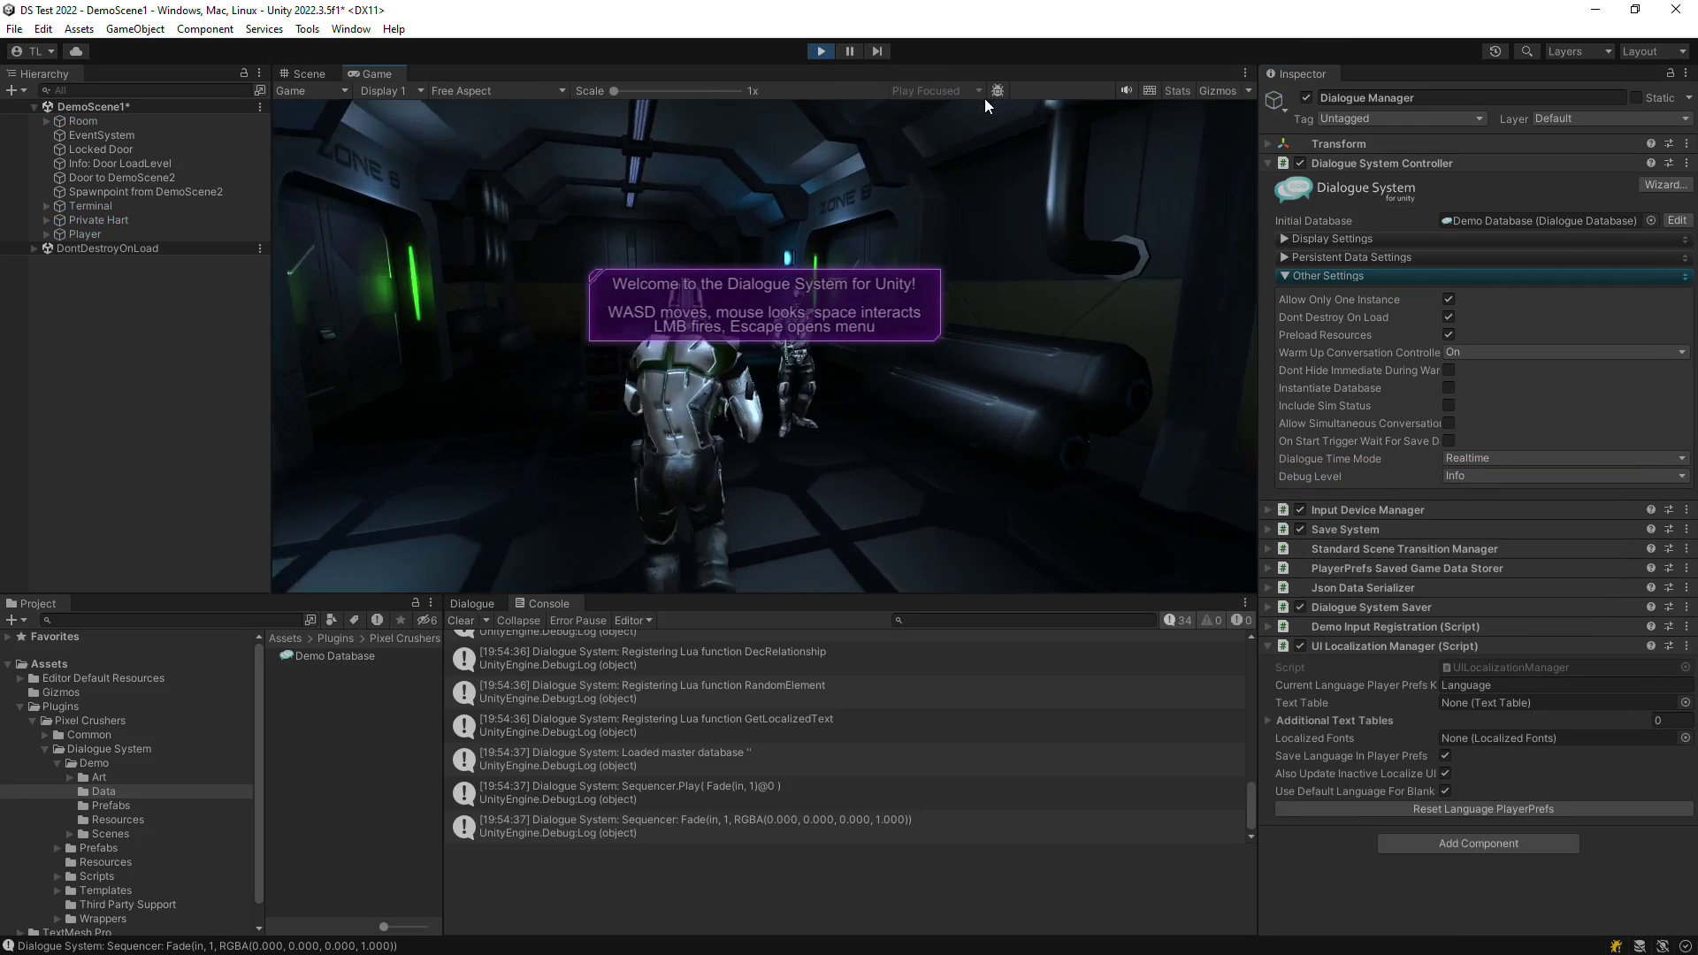
key("space")
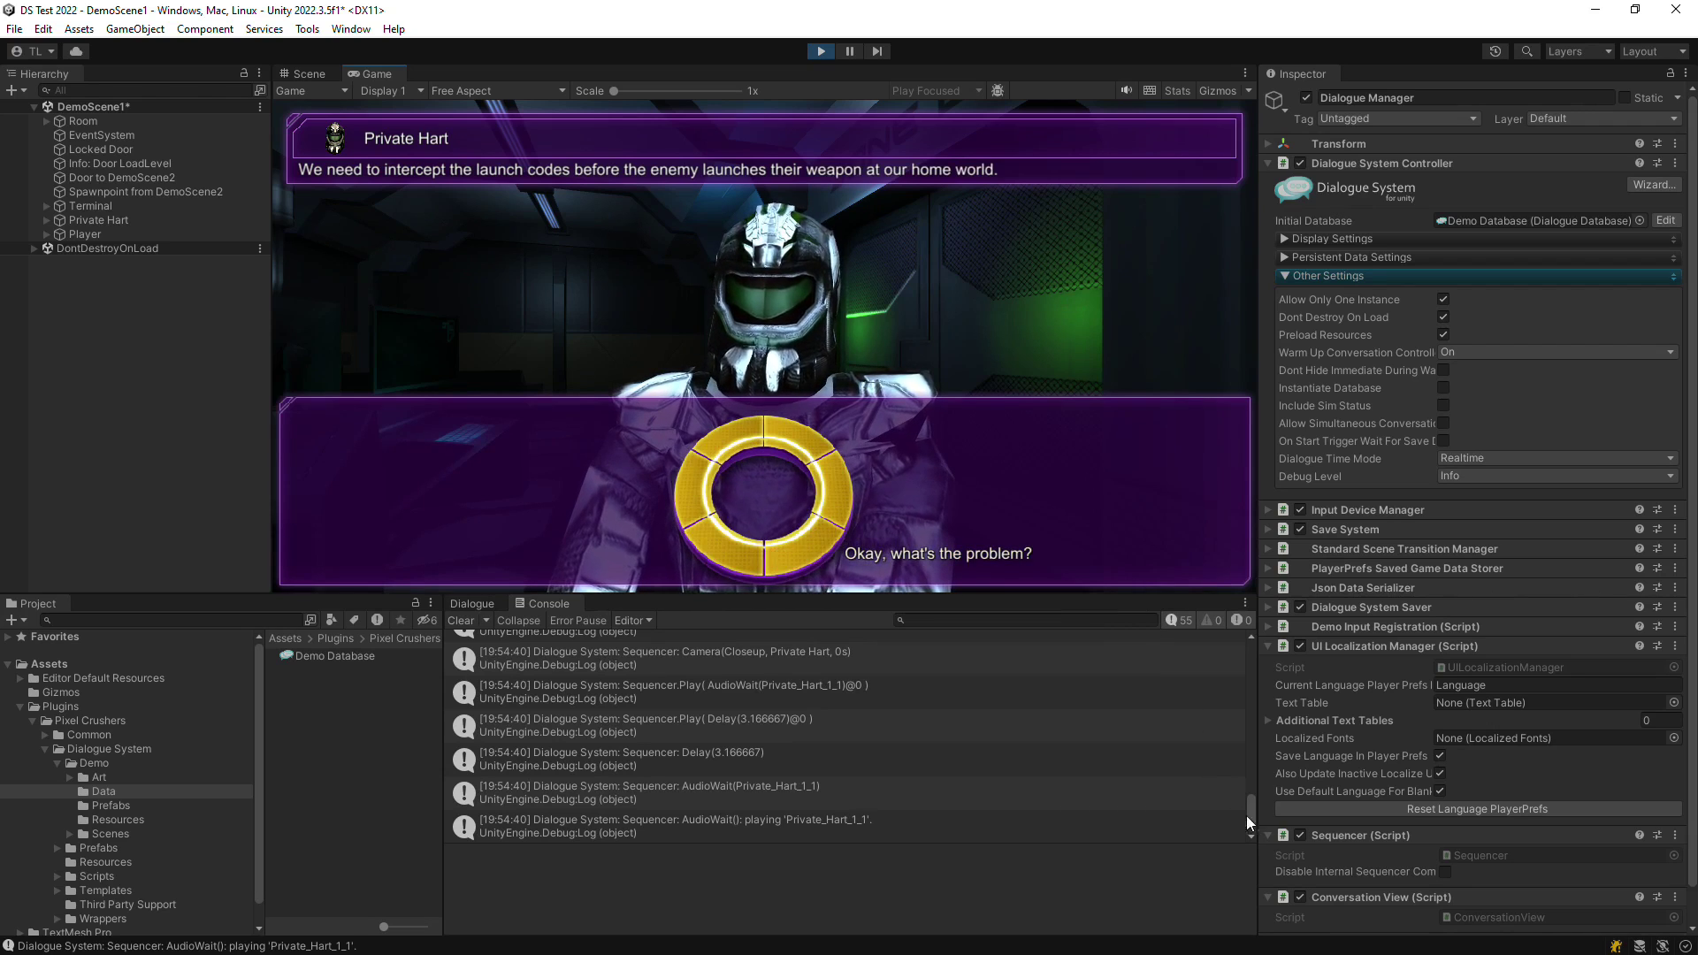
left_click_drag(1250, 817, 1242, 777)
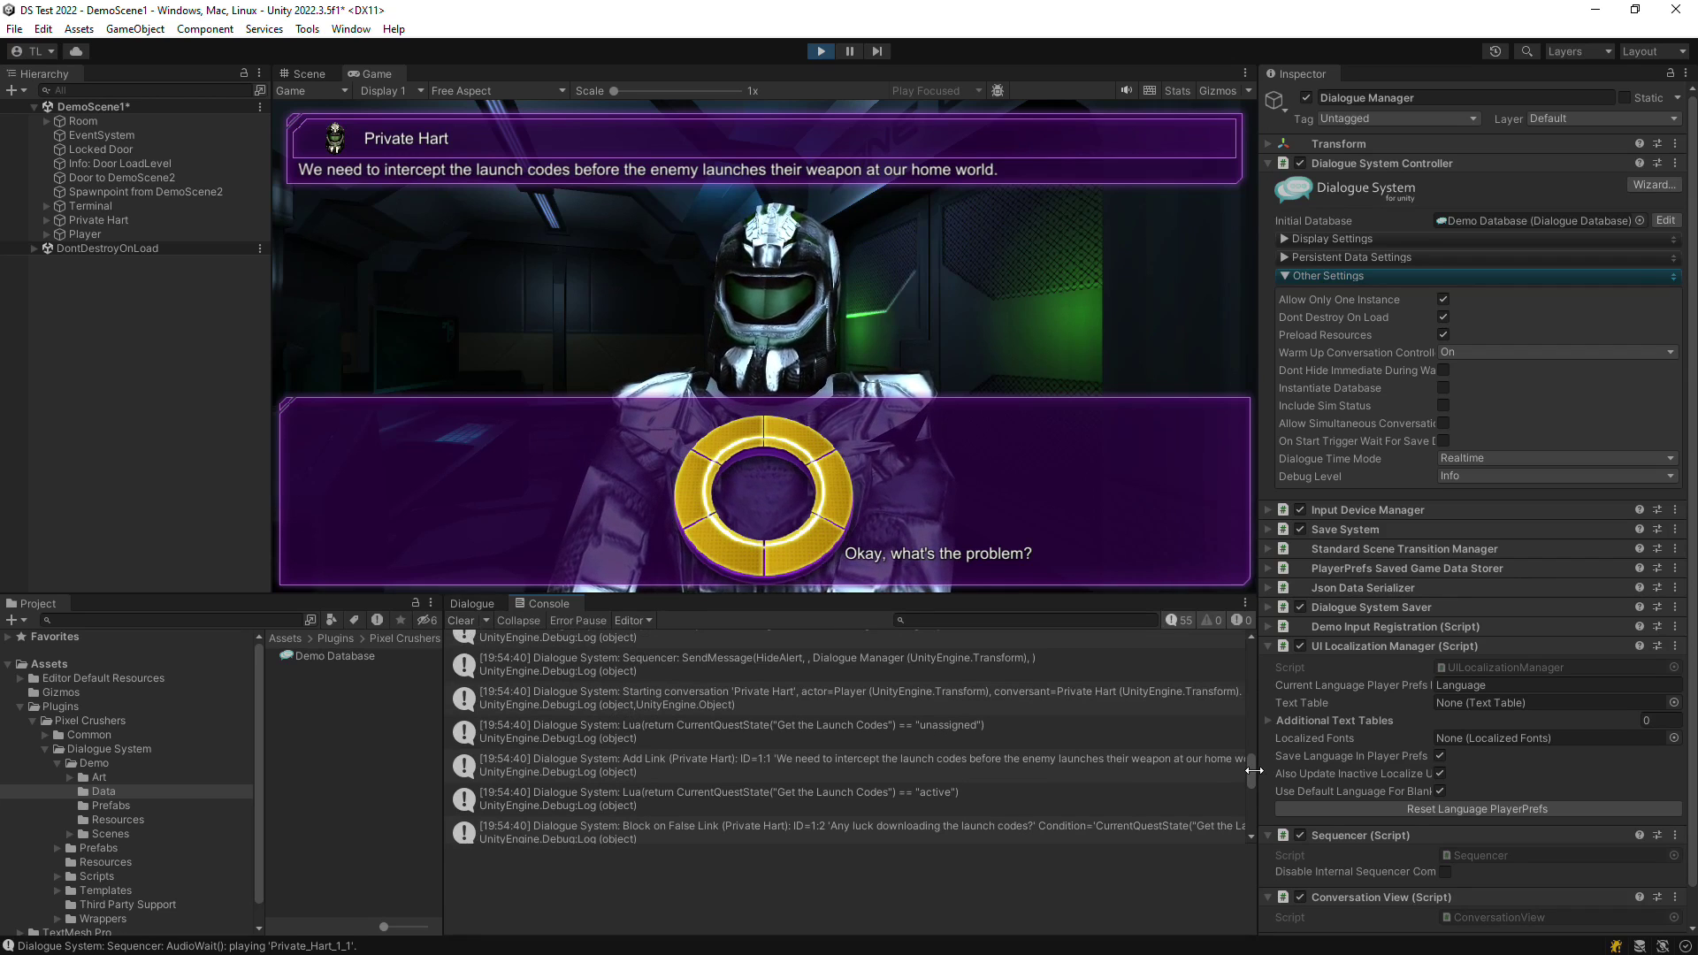
scroll(1253, 775, "up", 2)
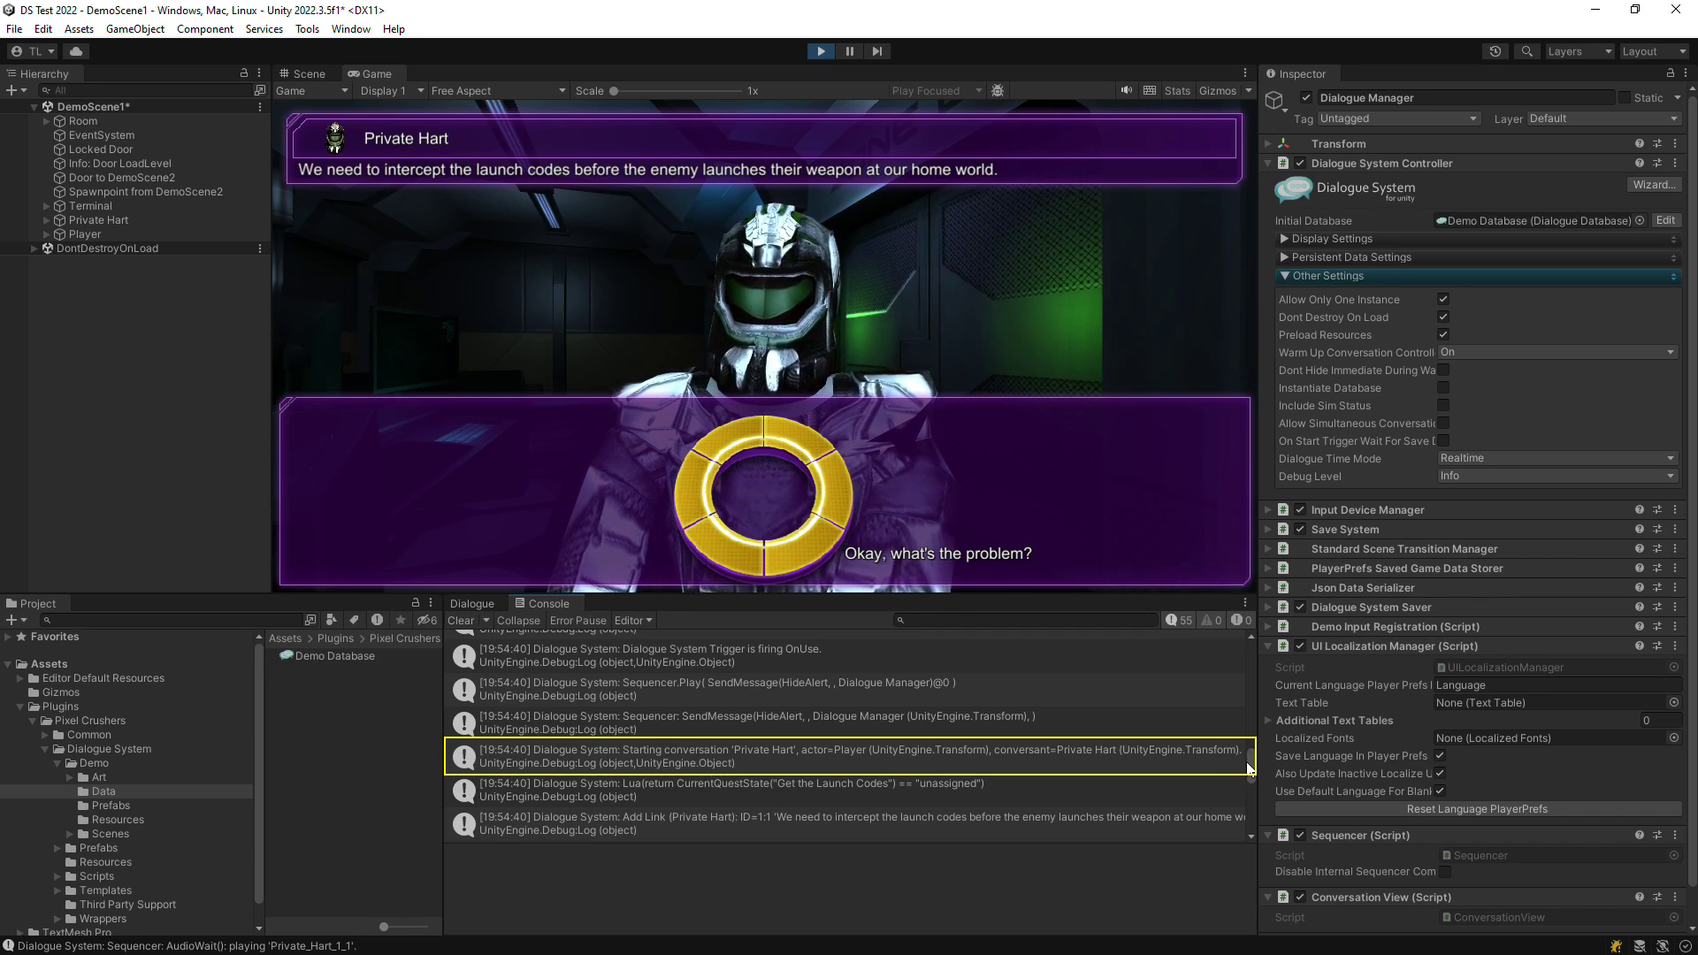
scroll(1249, 772, "down", 3)
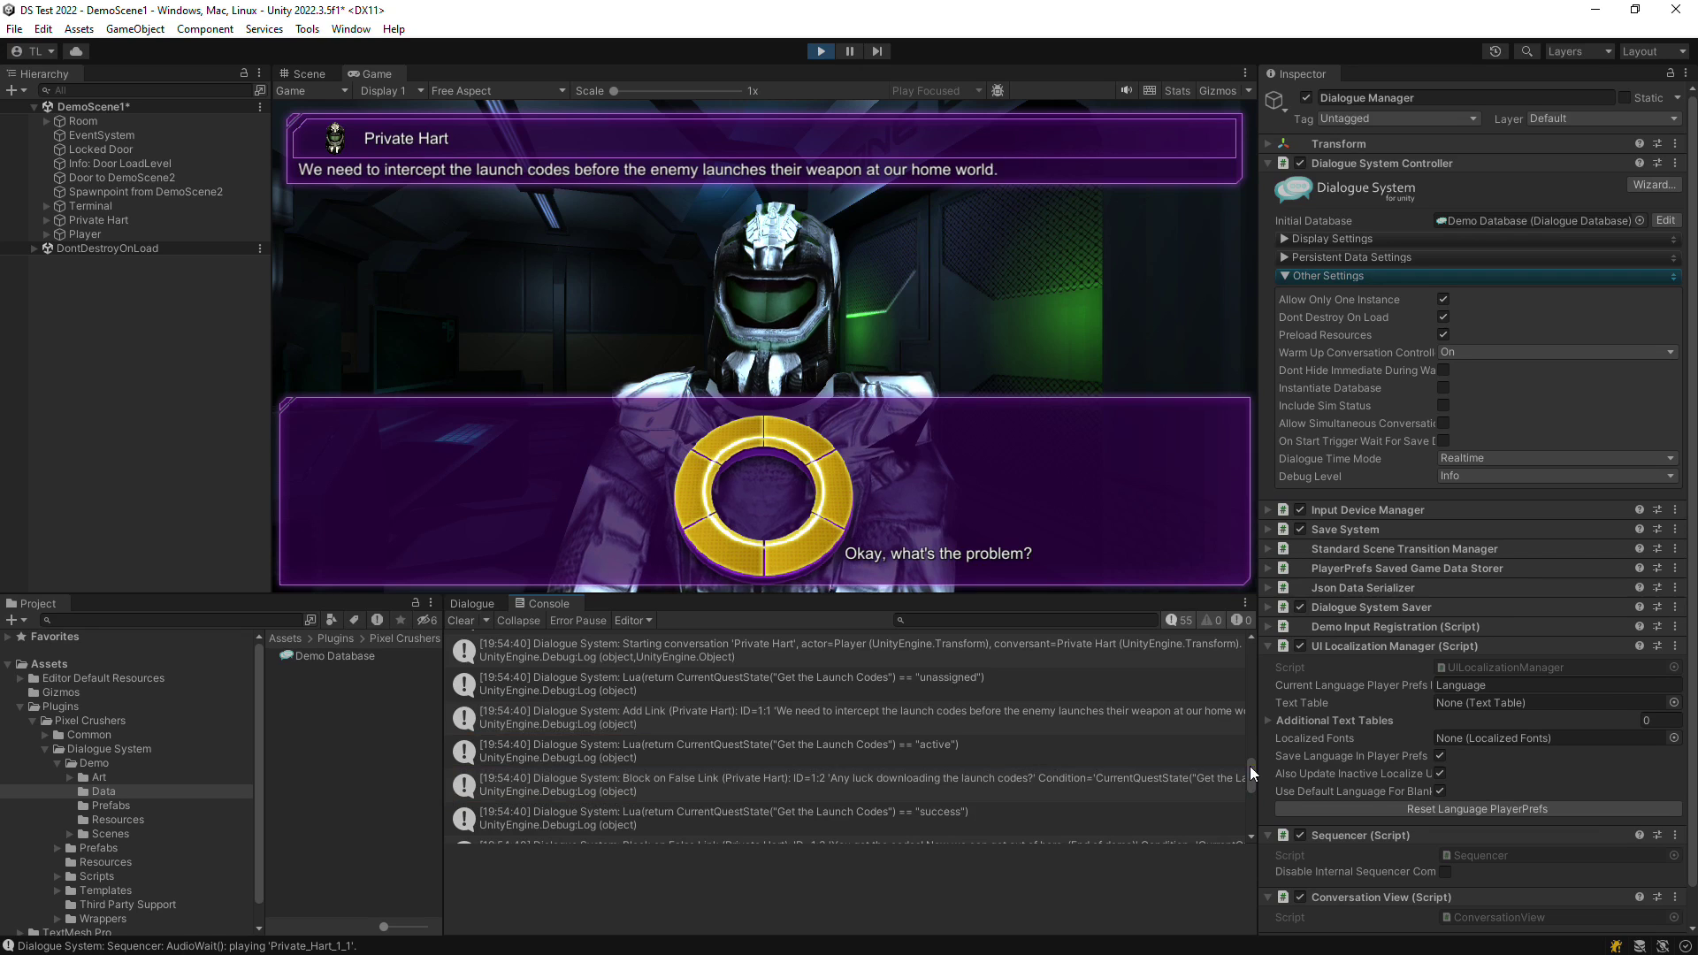
left_click_drag(1250, 766, 1256, 814)
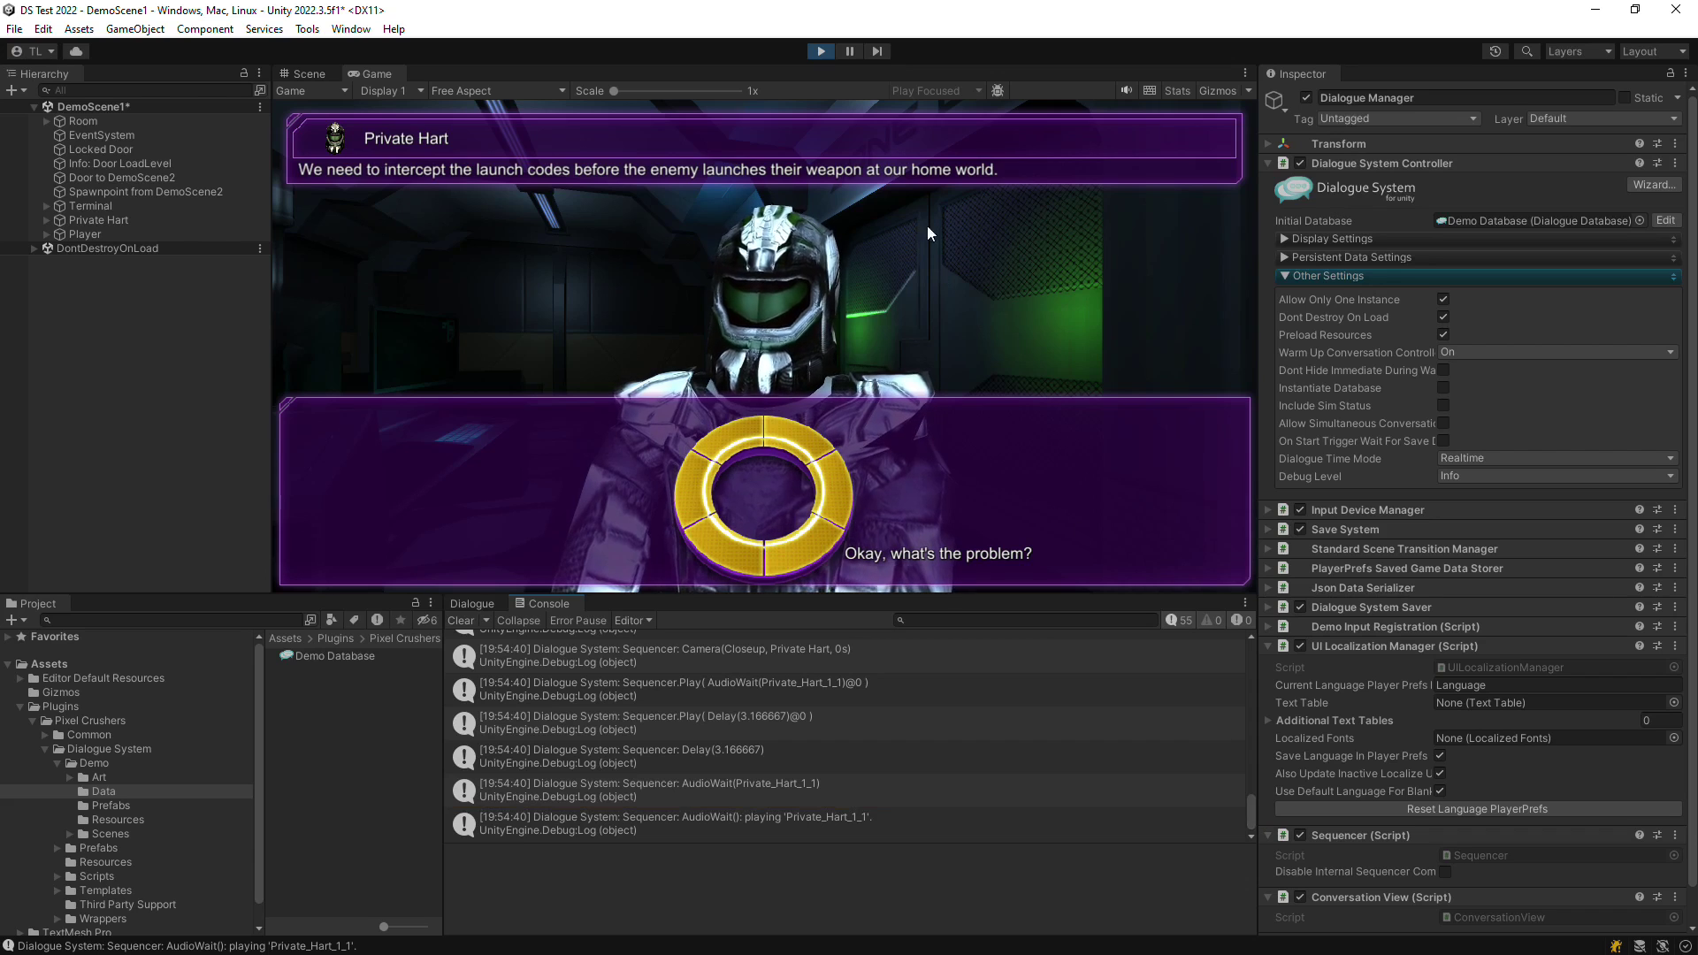
Step: Stop play, add a Lua Console component to Dialogue Manager, and play again
left_click(819, 50)
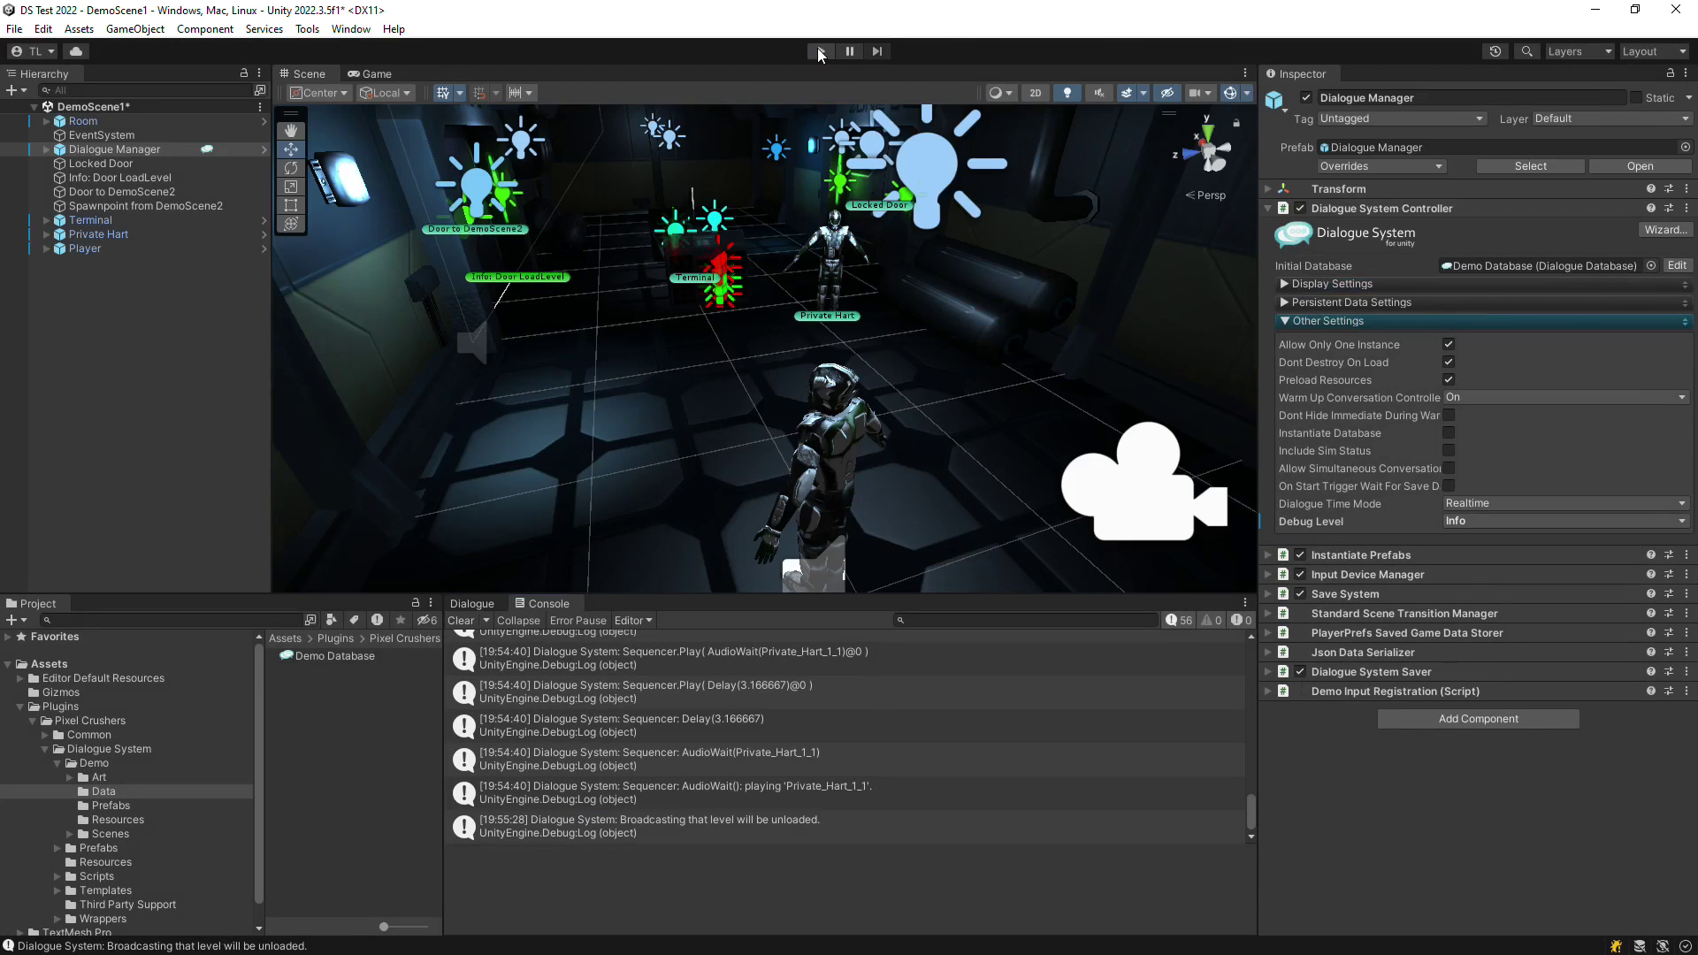
left_click(1425, 720)
type("lua con")
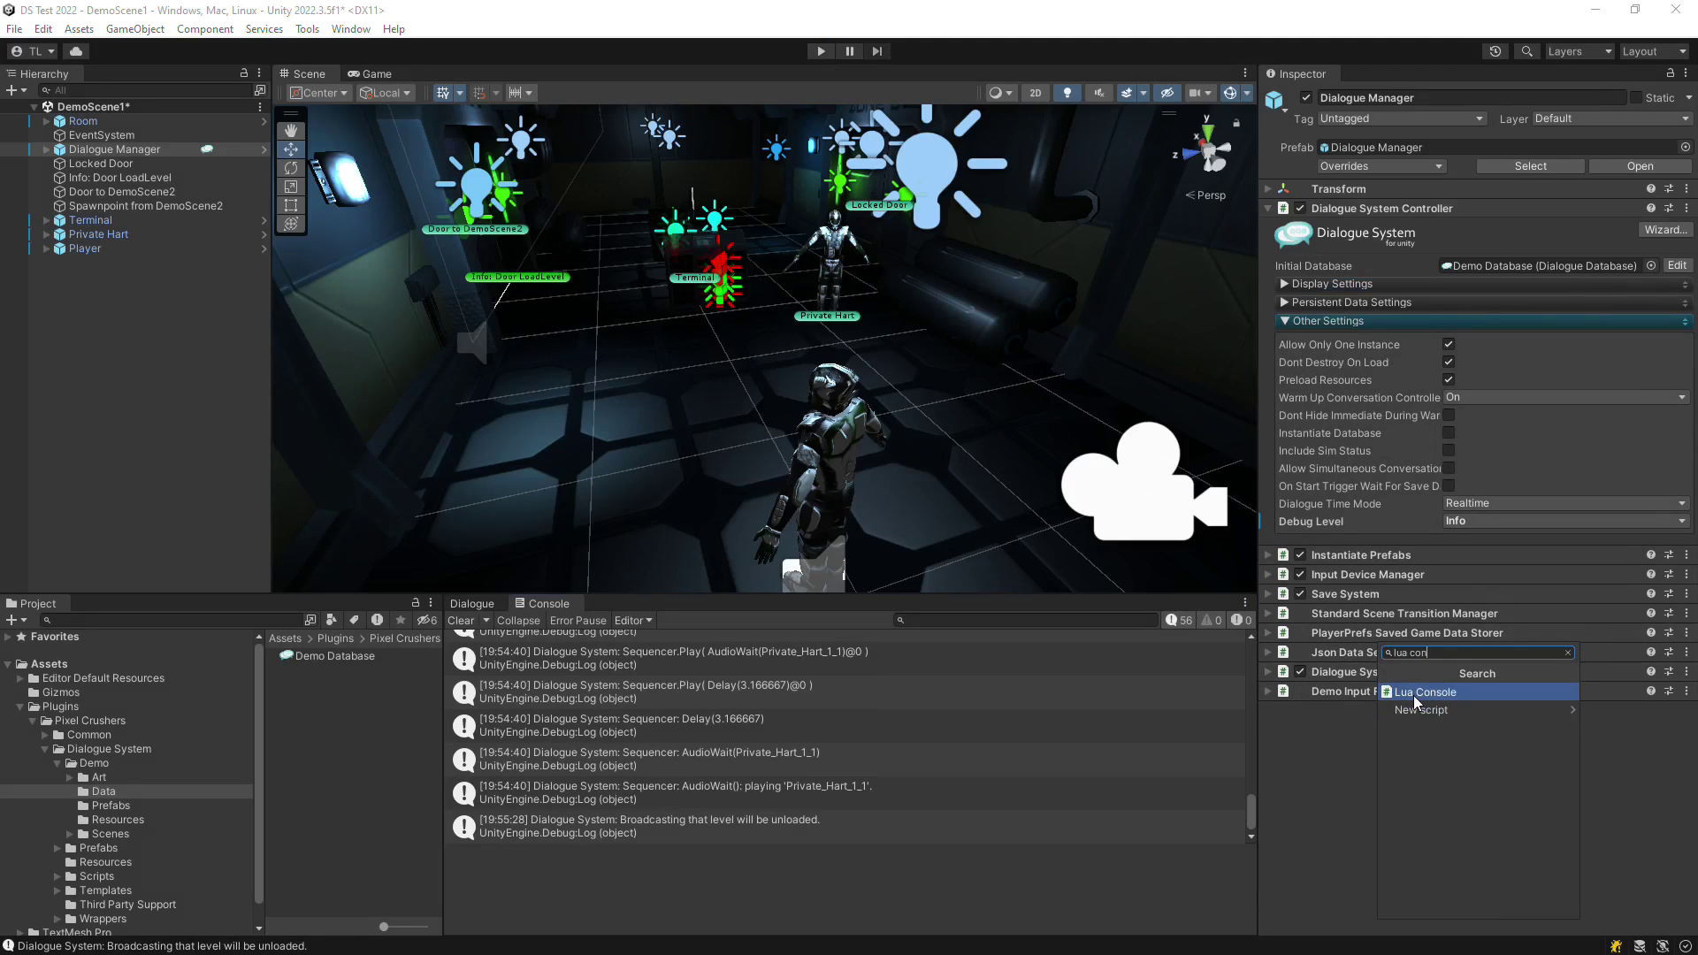
left_click(1413, 695)
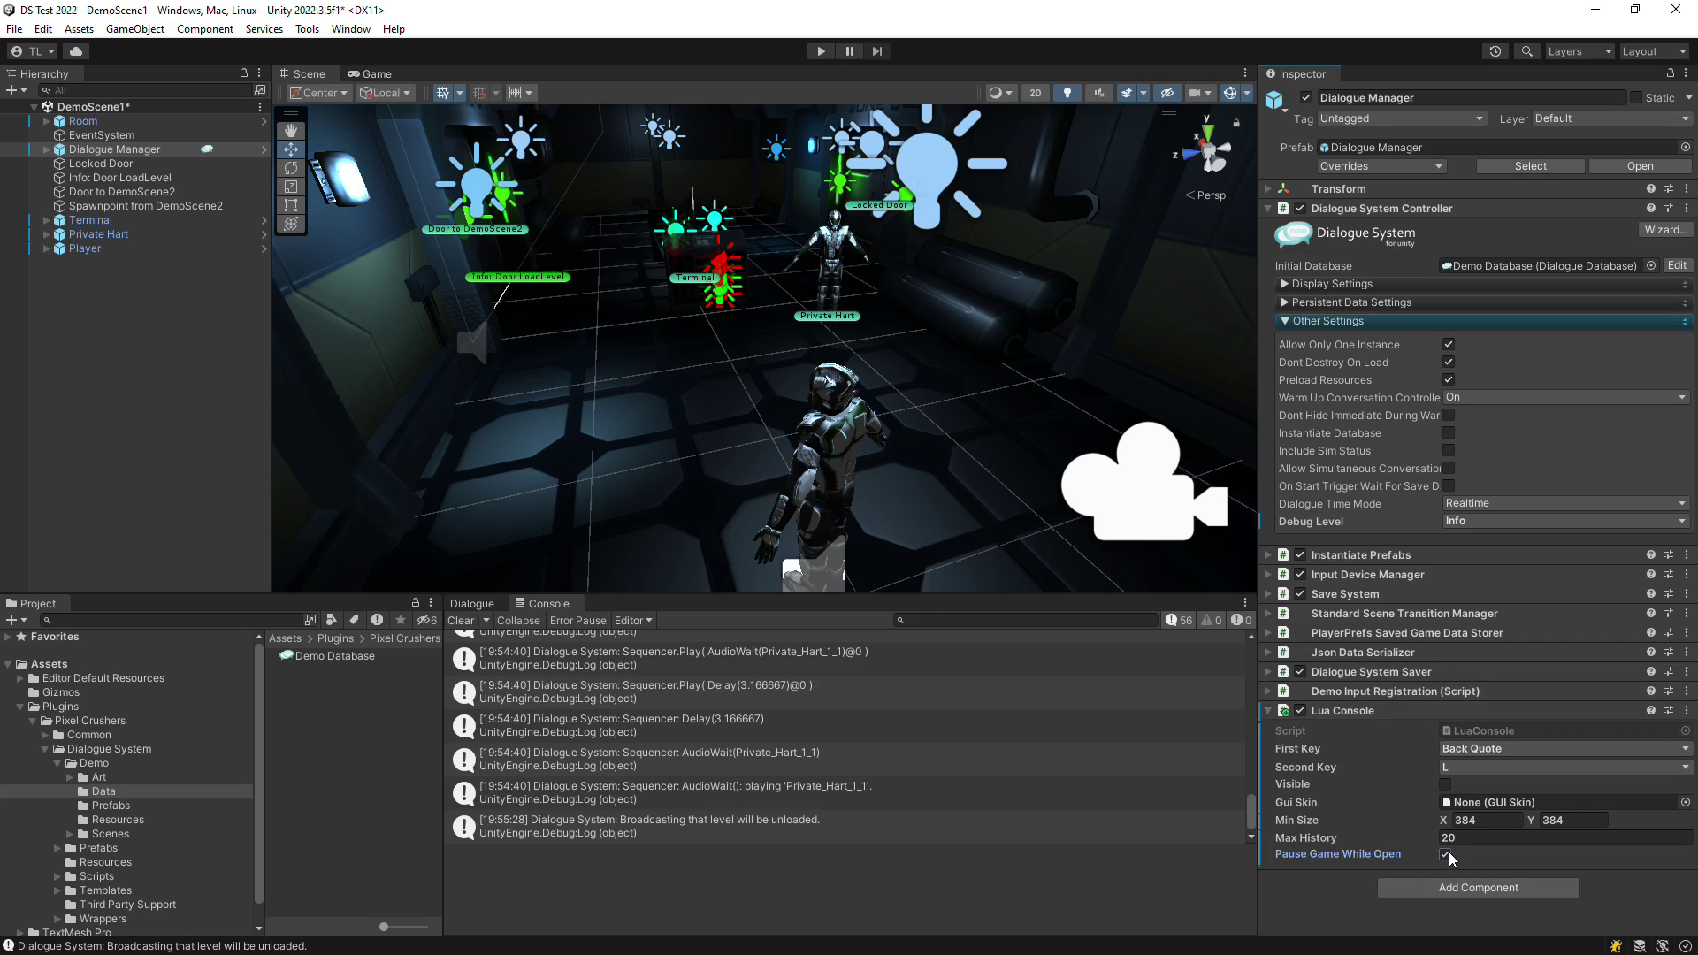
left_click(815, 50)
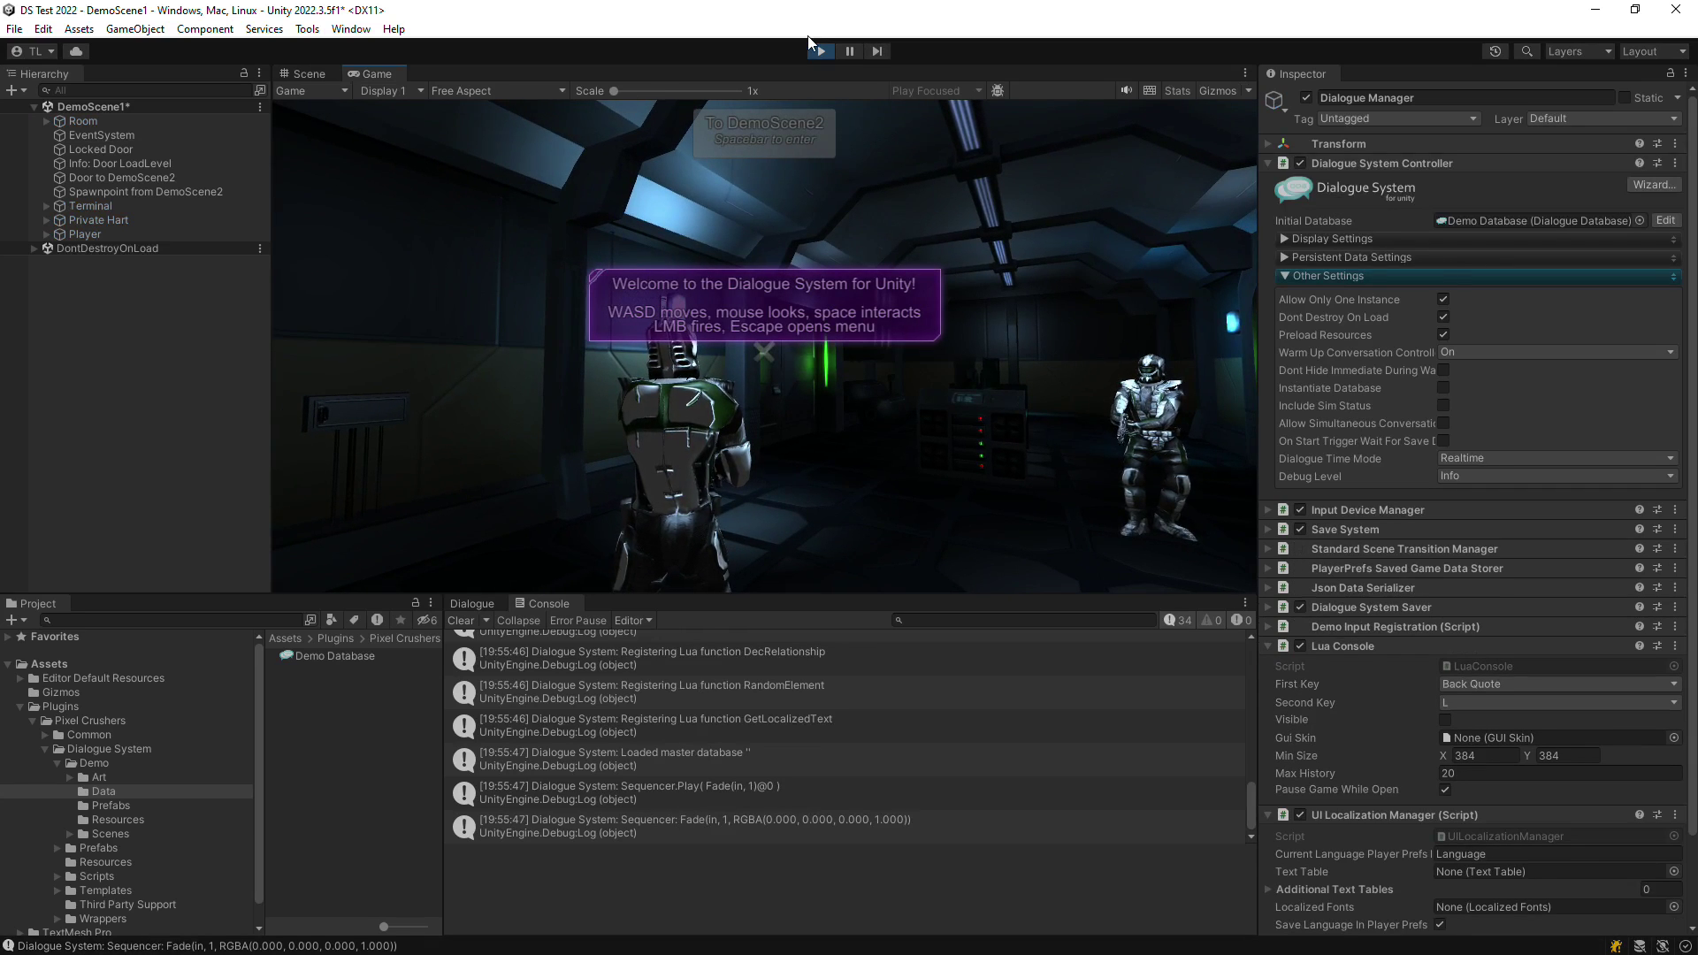
Step: Open the Lua Console and list all variables with 'return Variable' and quests with 'return Item'
key("grave+l")
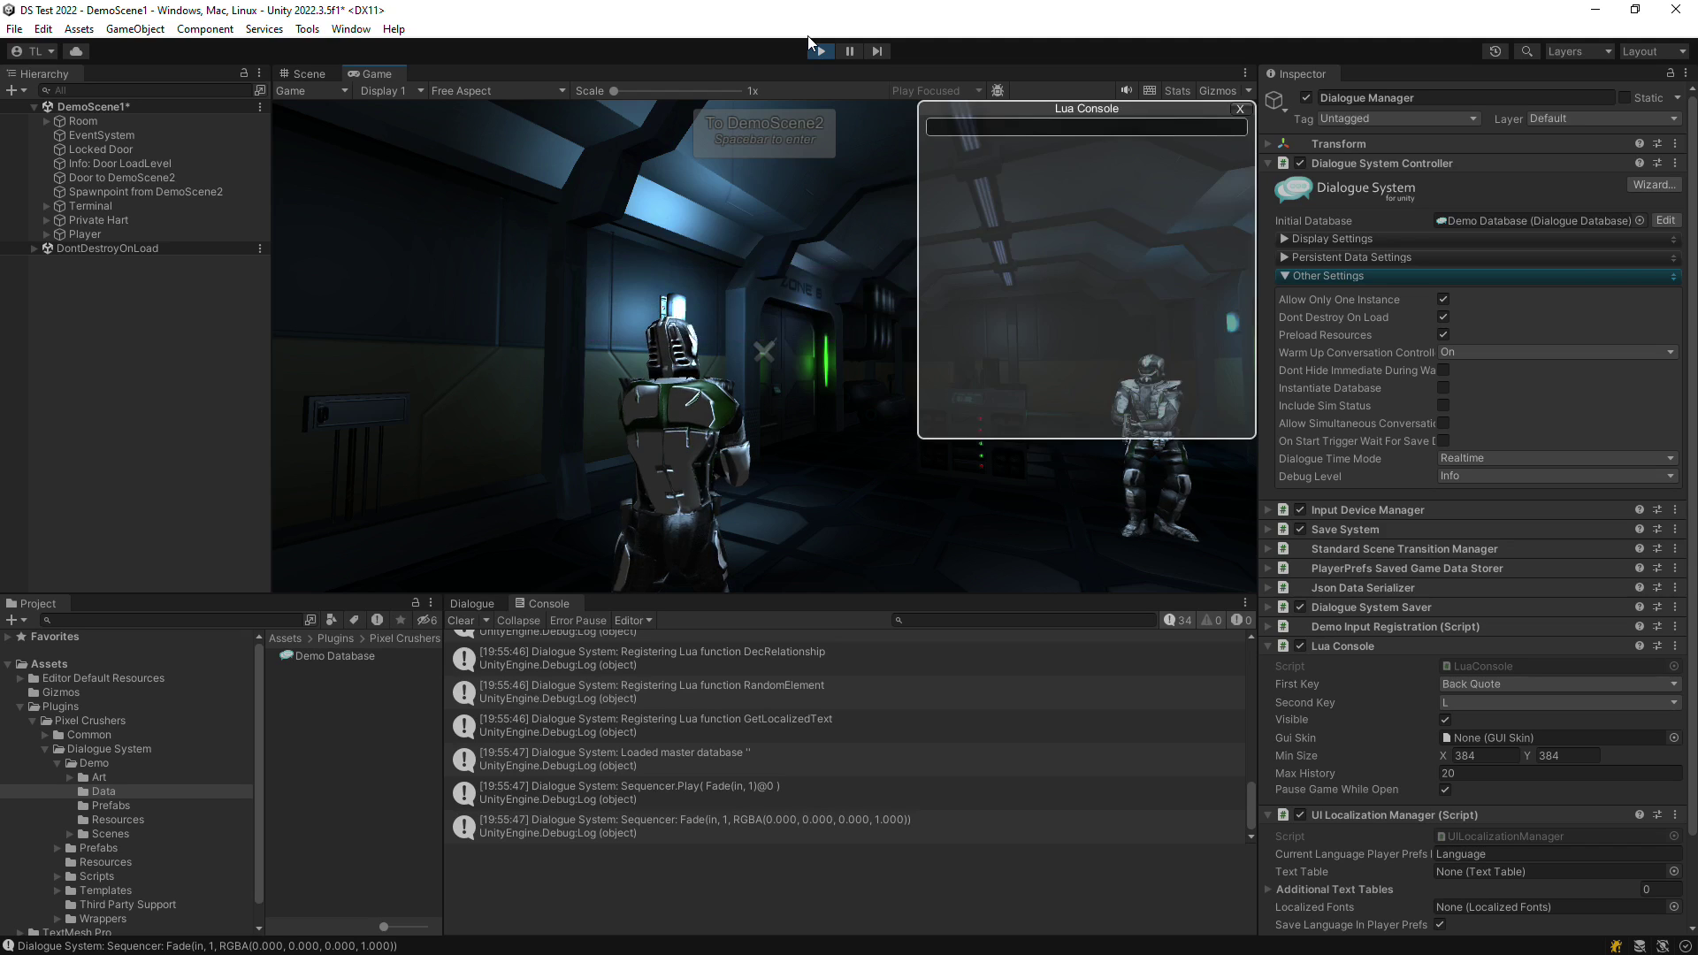
type("return Variable")
key("Return")
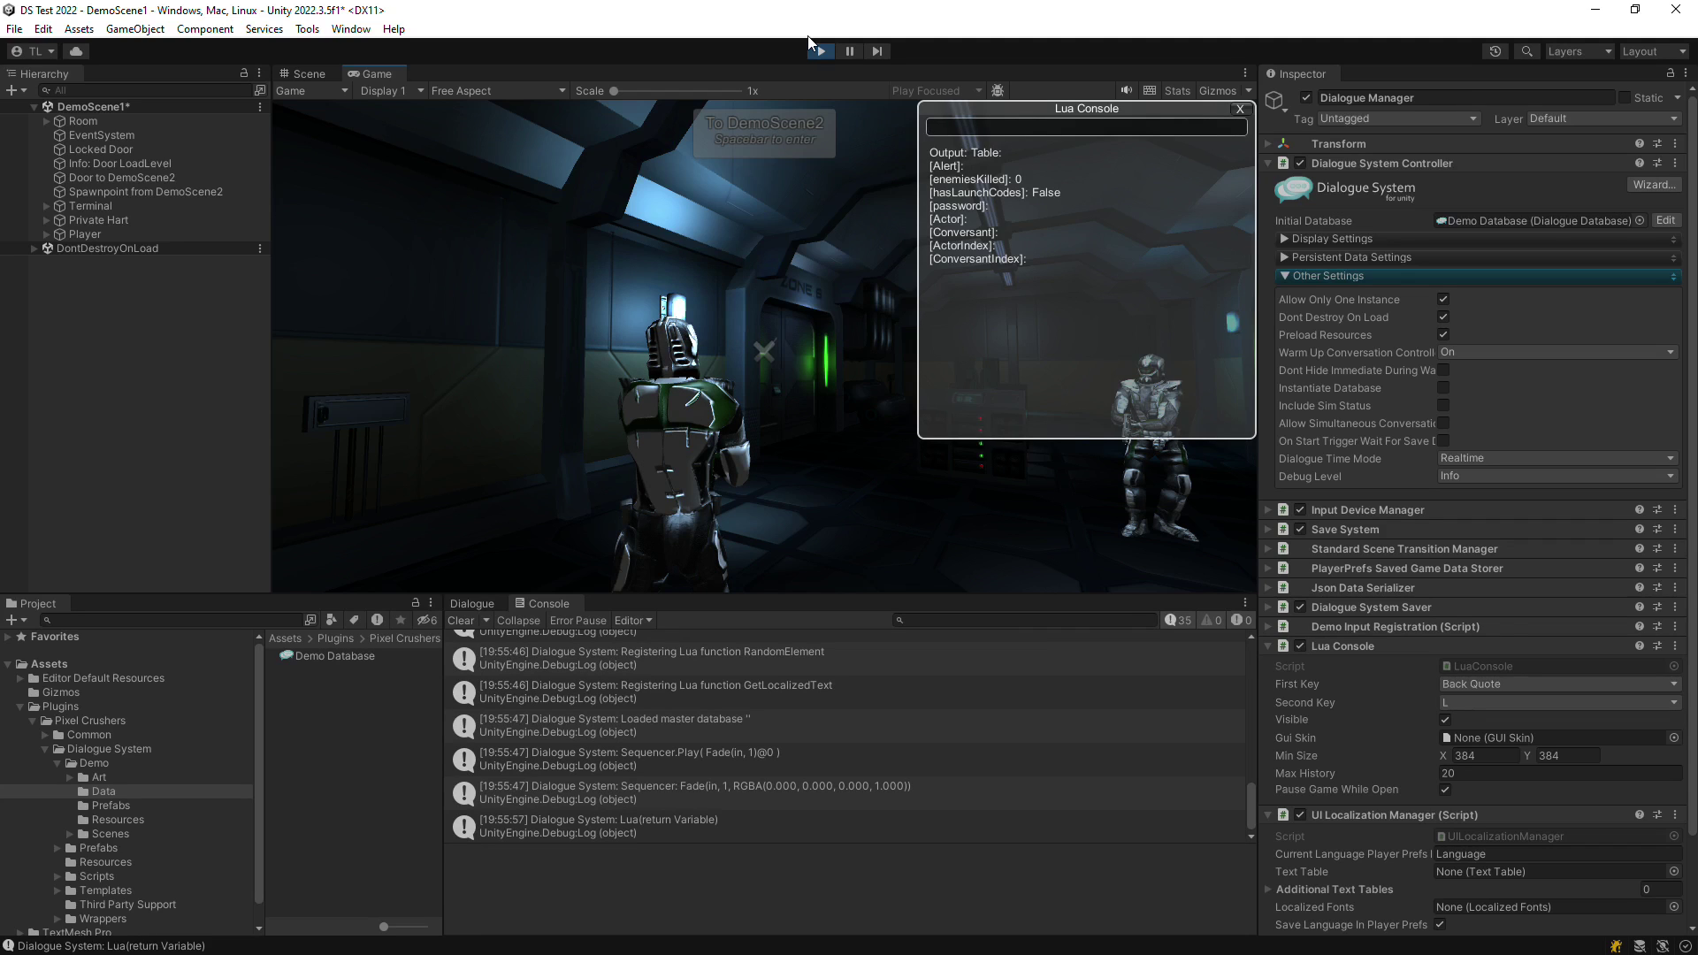
type("return Item")
key("Return")
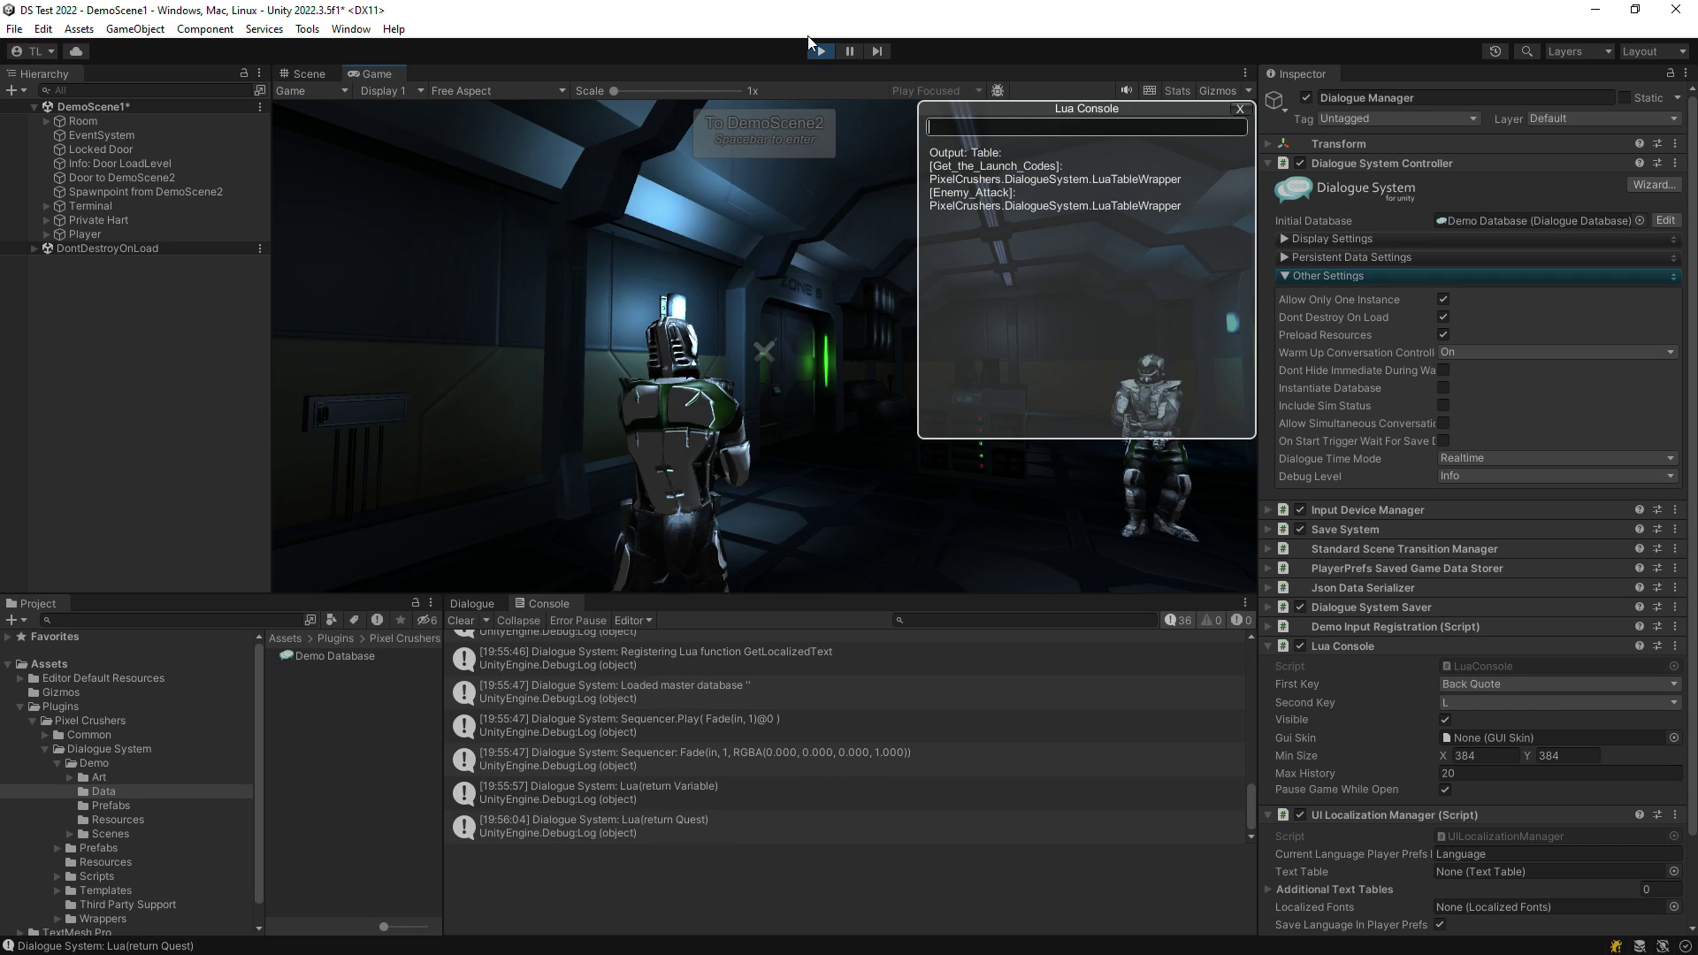
Step: Set 'Get the Launch Codes' to active and confirm it with CurrentQuestState
type("SetQuestState(\"Get the Launch Codes\", active)")
key("Return")
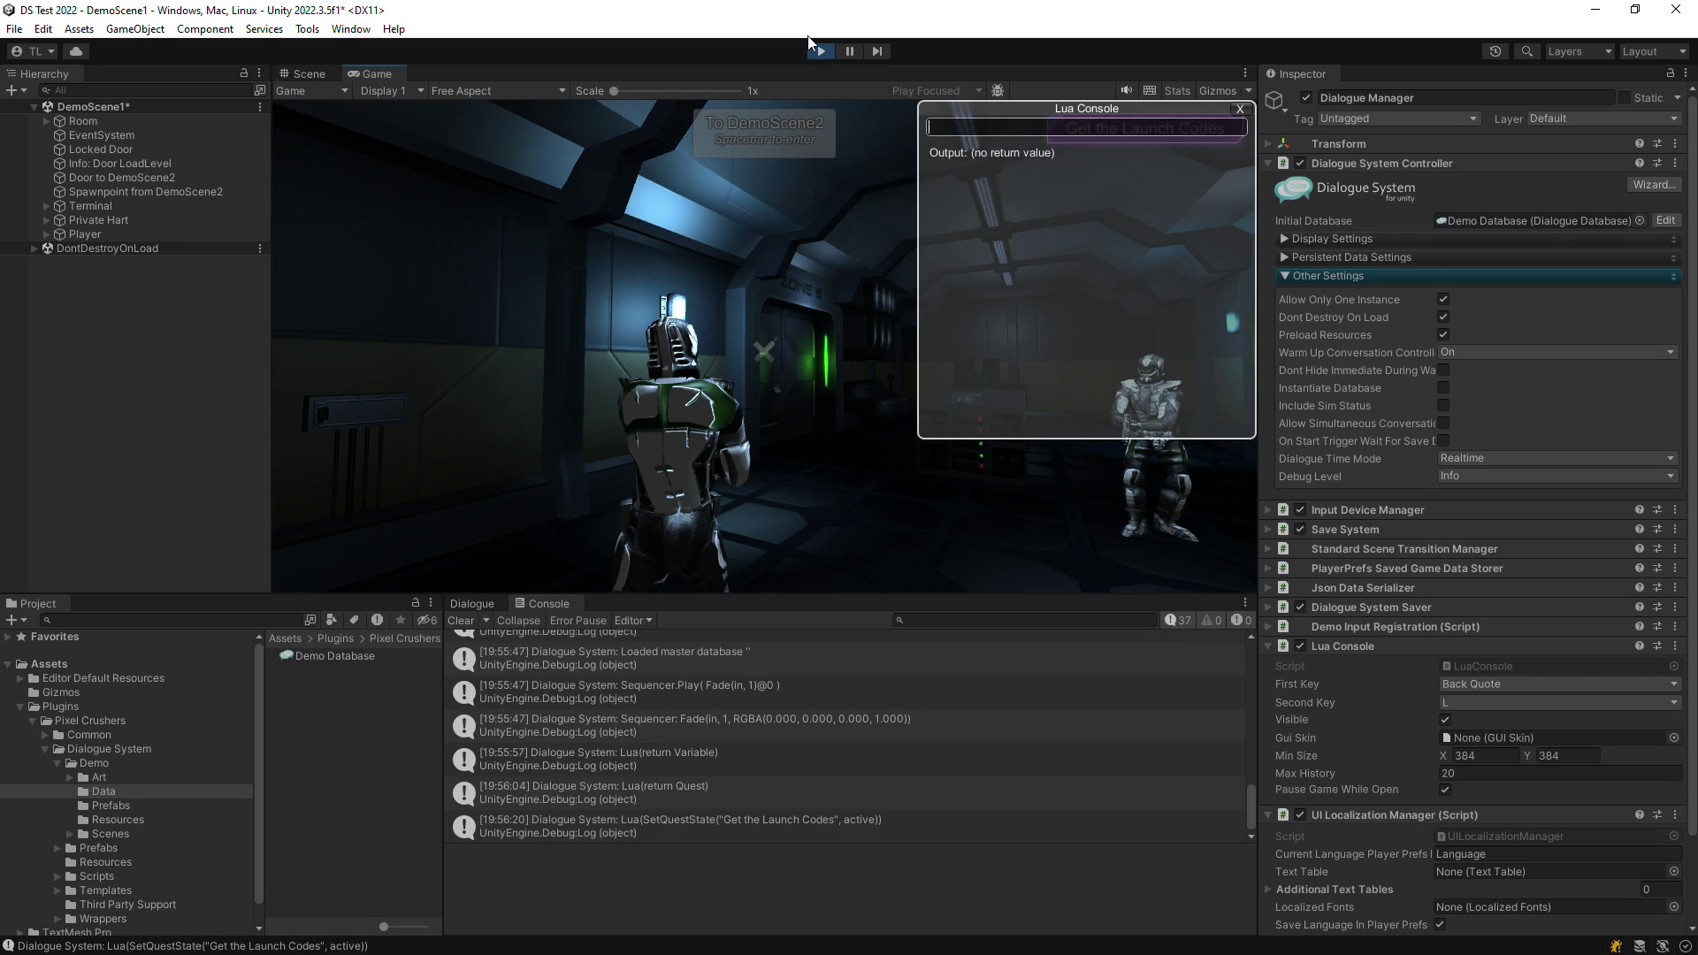
type("return CurrentQuestState(\"Get the Launch C")
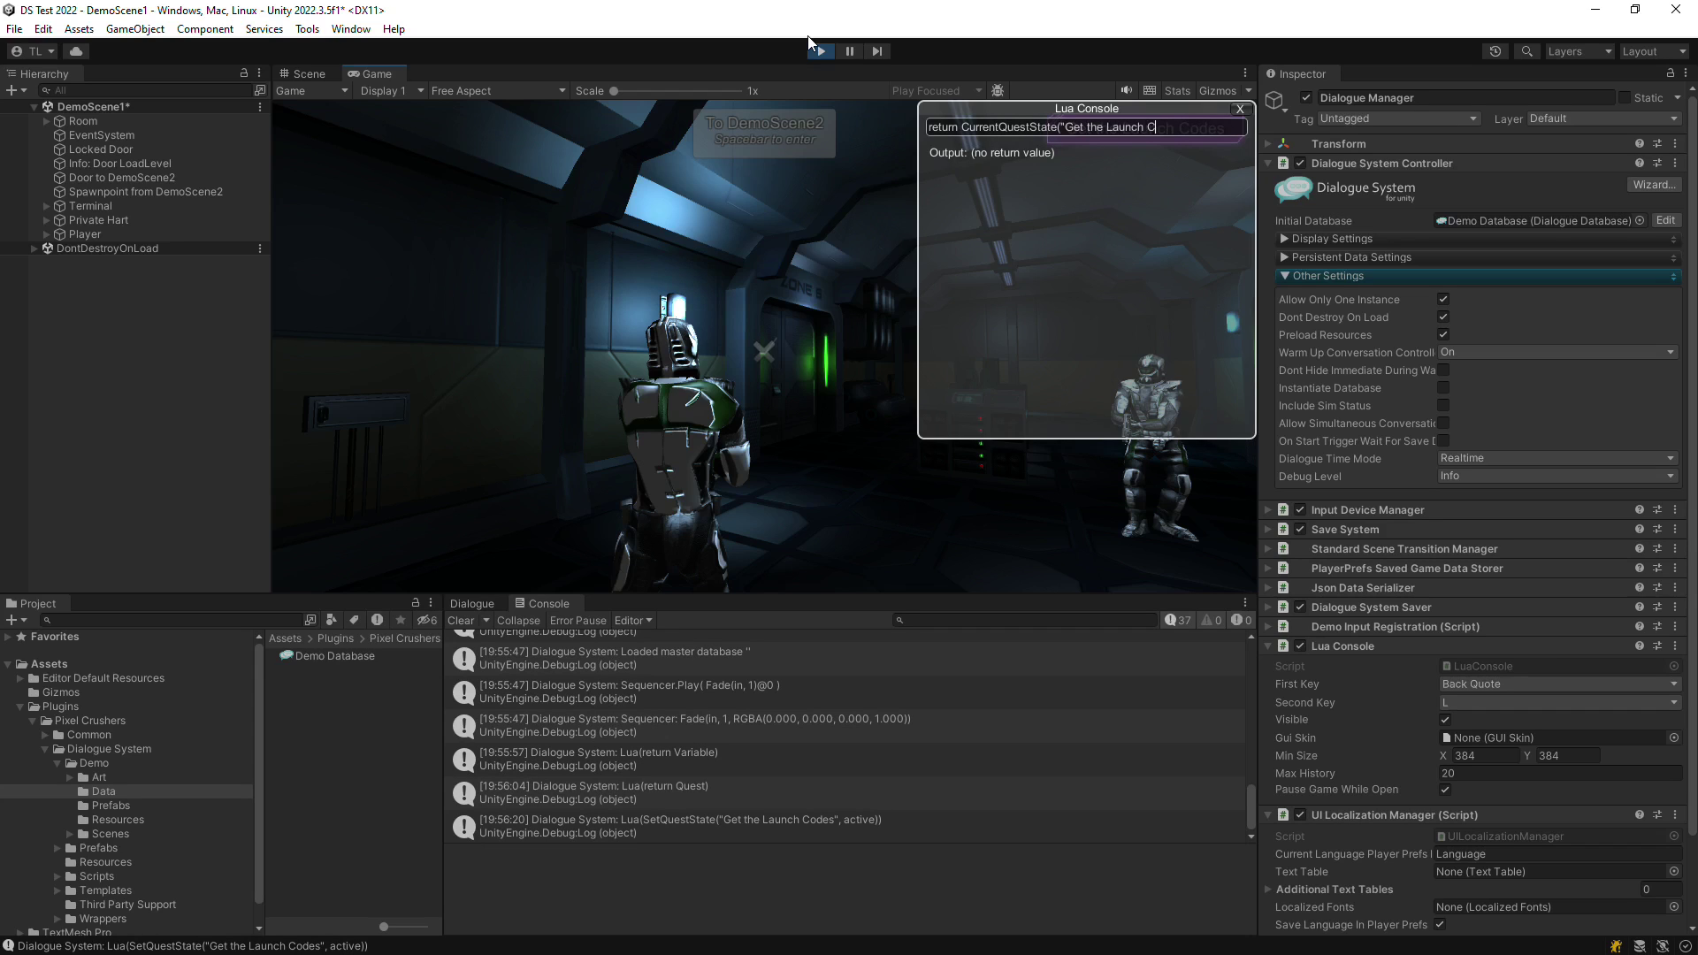
type("odes\")")
key("Return")
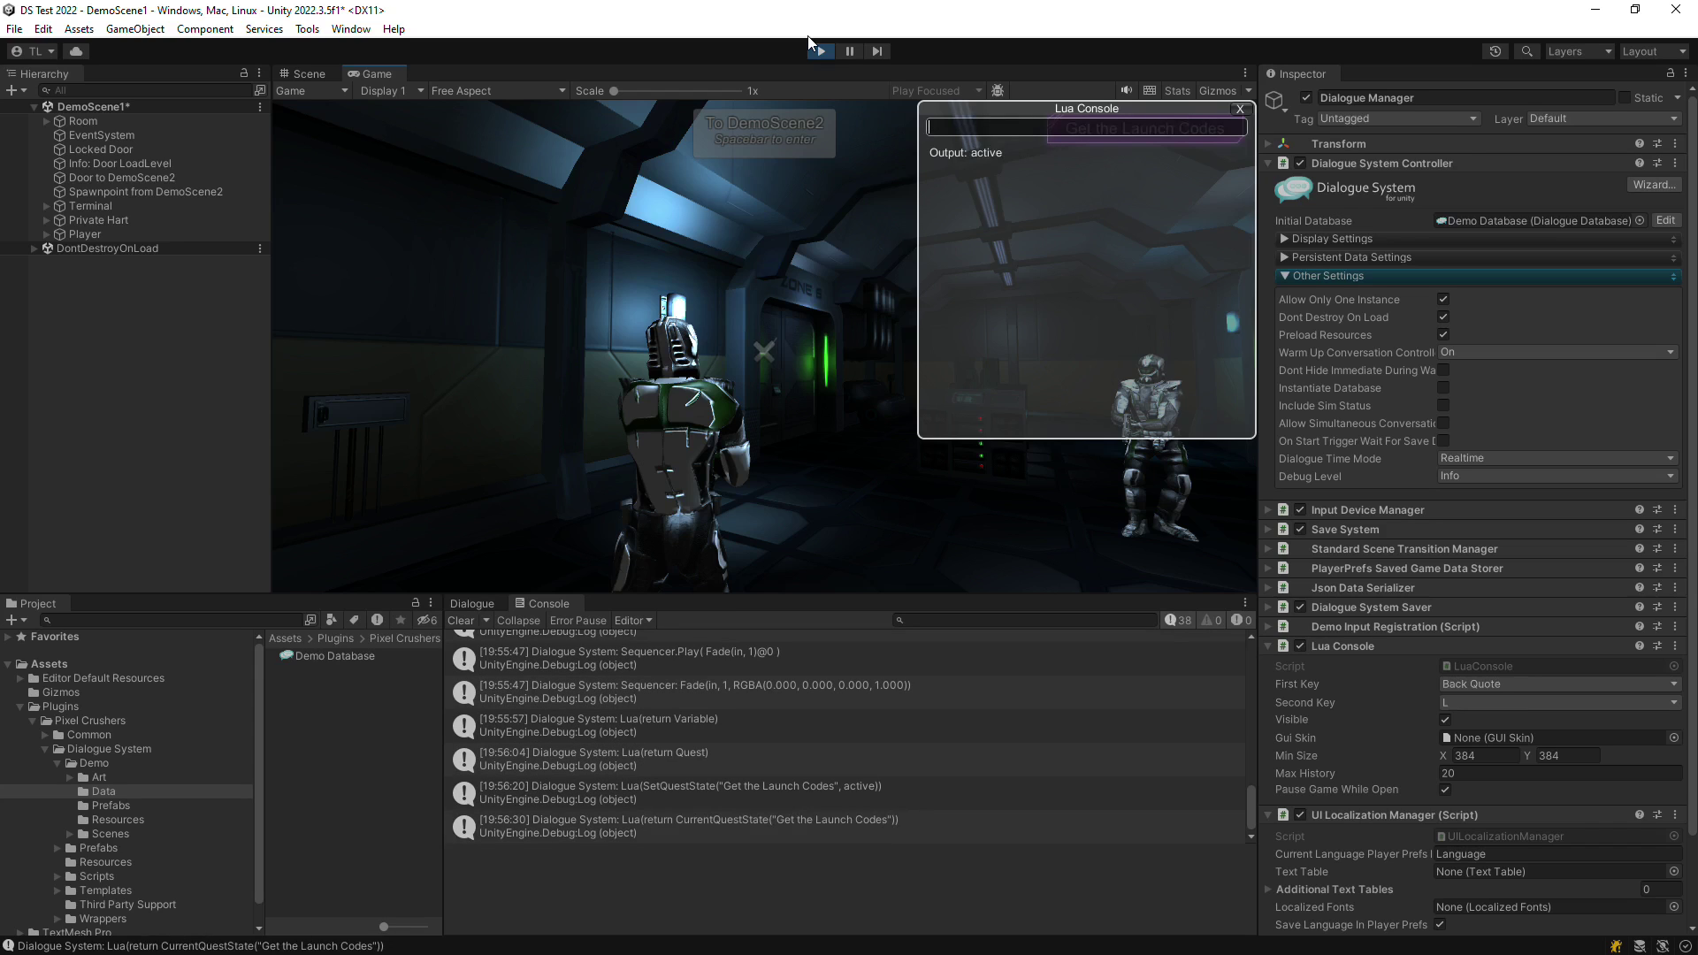
Step: Show a 'Hello' alert with ShowAlert, then stop Play mode
type("ShowAlert(\"Hello\")")
key("Return")
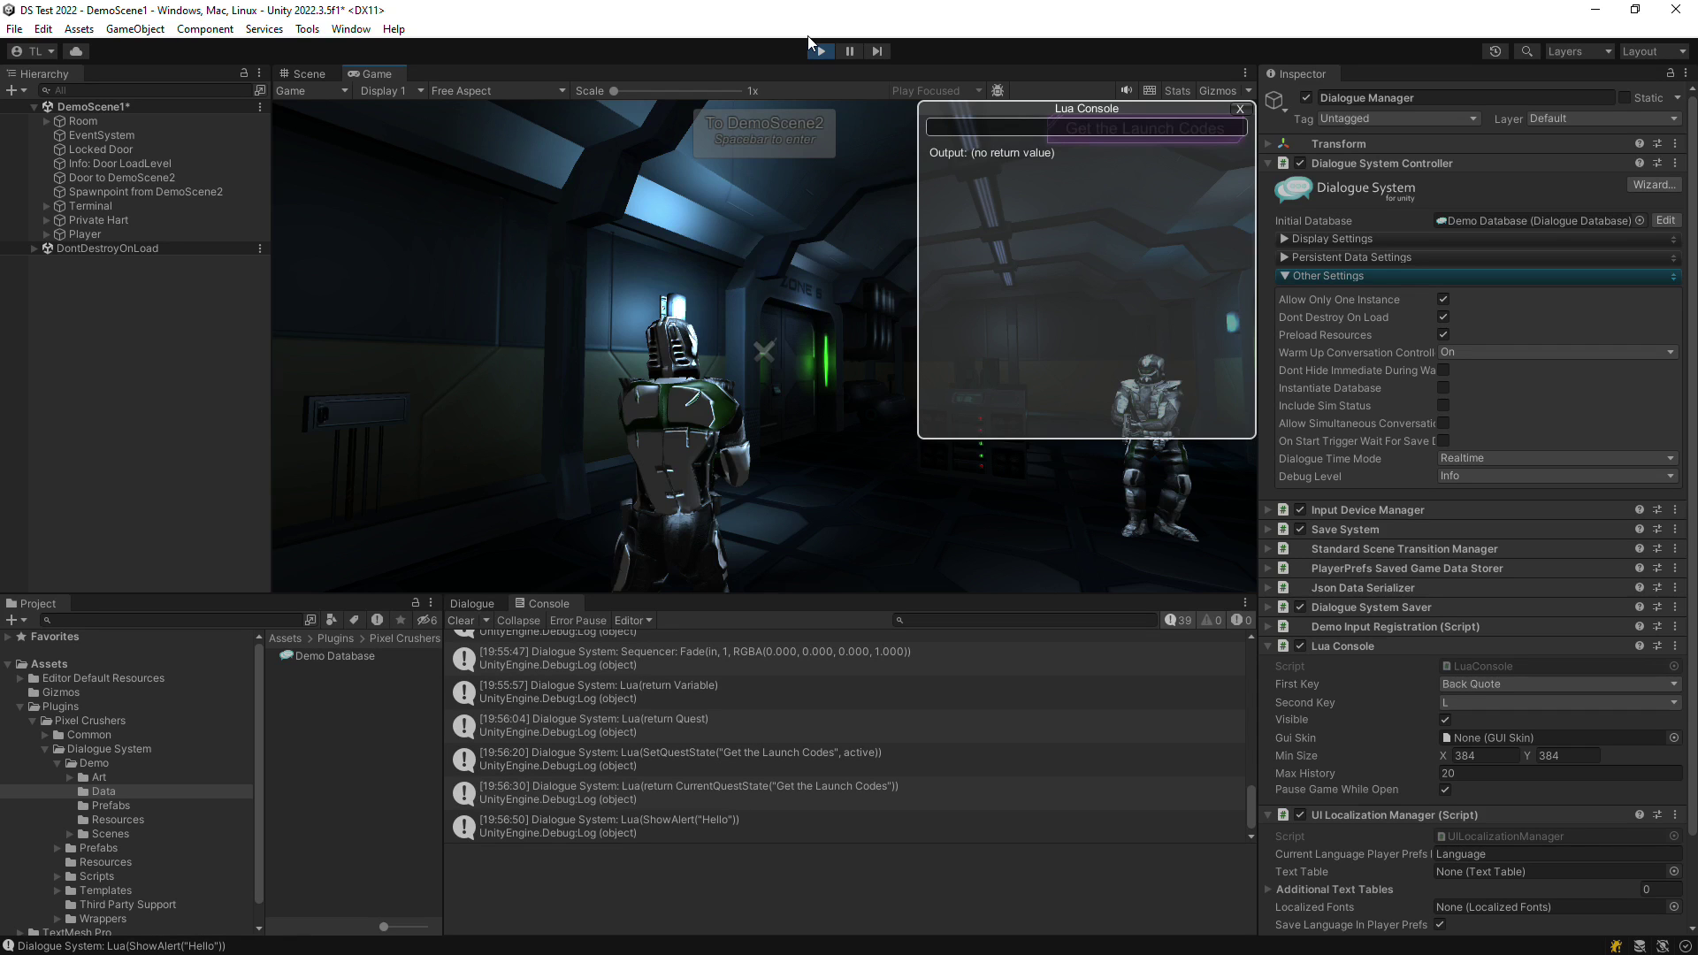
left_click(809, 44)
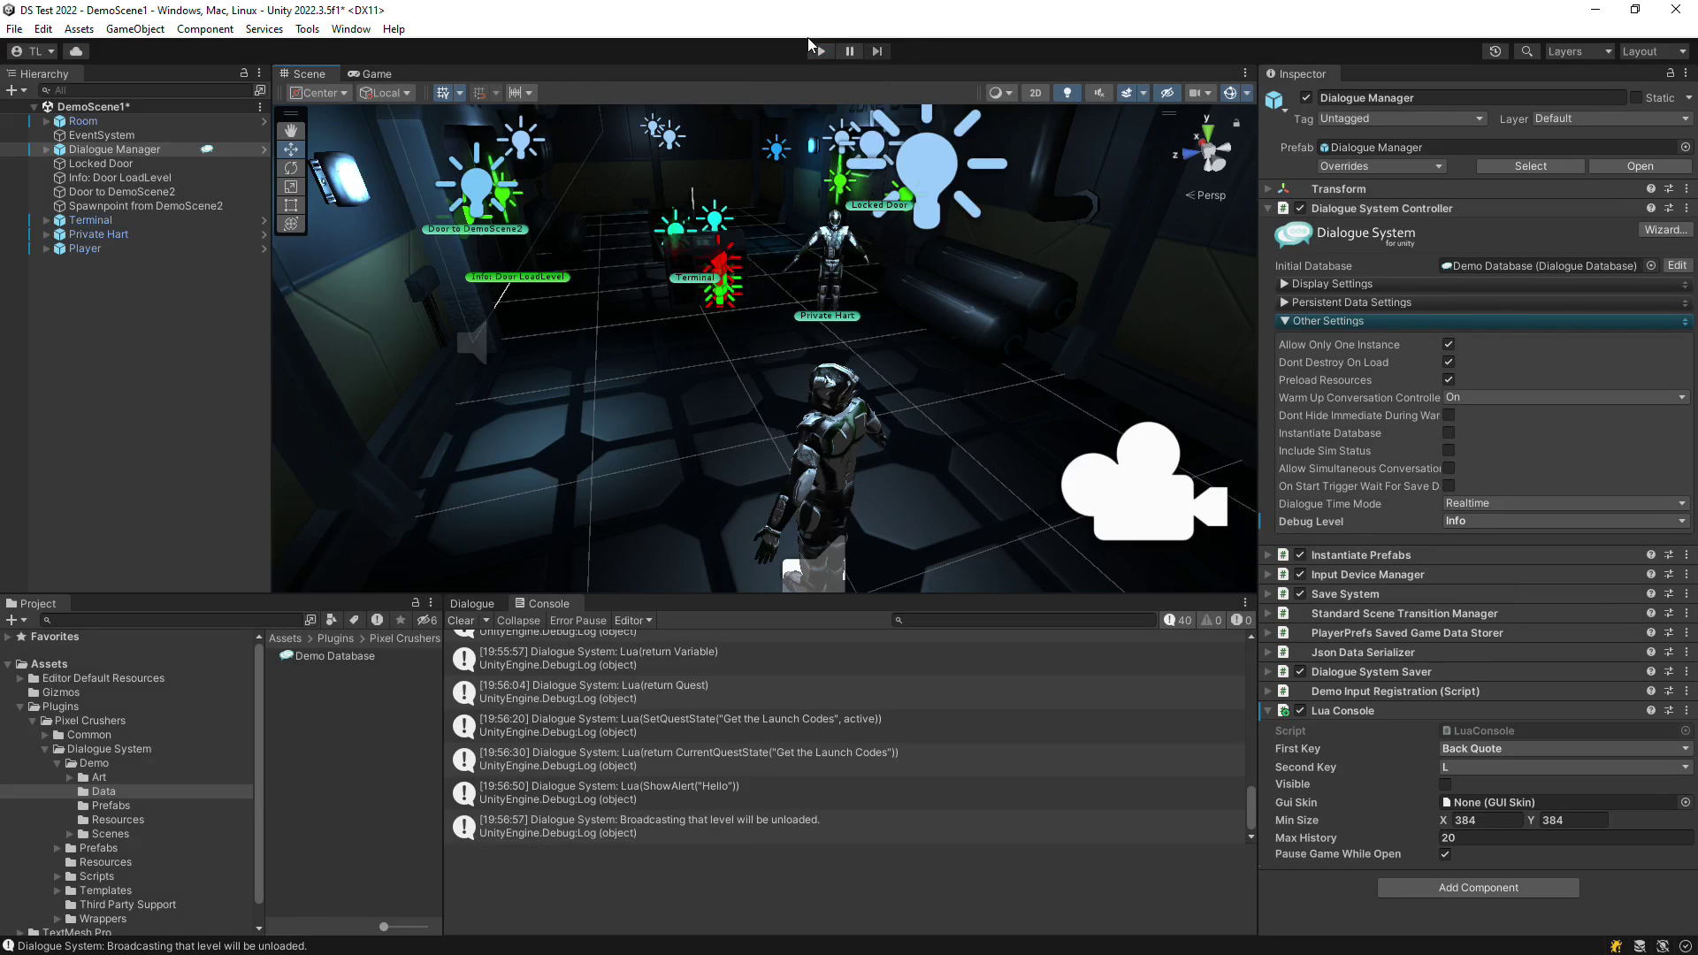